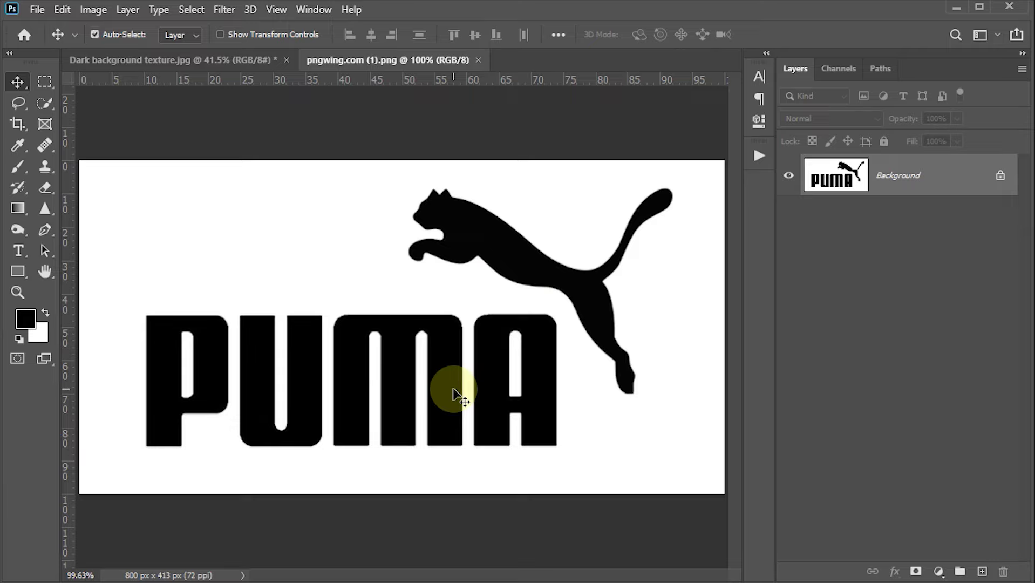
# Apply Levels to the PUMA logo with input black 90 and input white 162.
pyautogui.hotkey('ctrl', 'l')
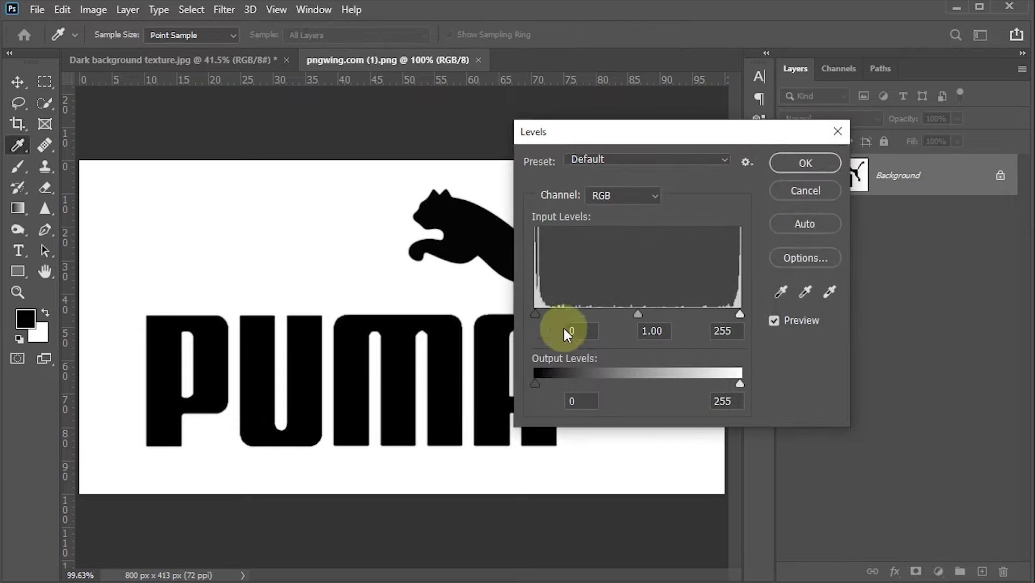
pyautogui.moveTo(536, 314); pyautogui.dragTo(609, 319)
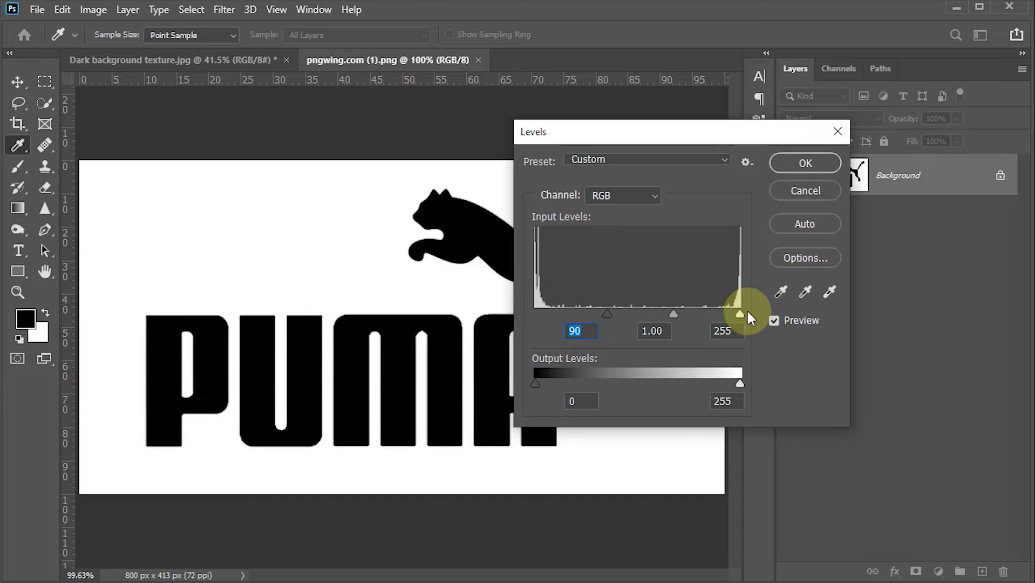
pyautogui.moveTo(739, 316); pyautogui.dragTo(666, 318)
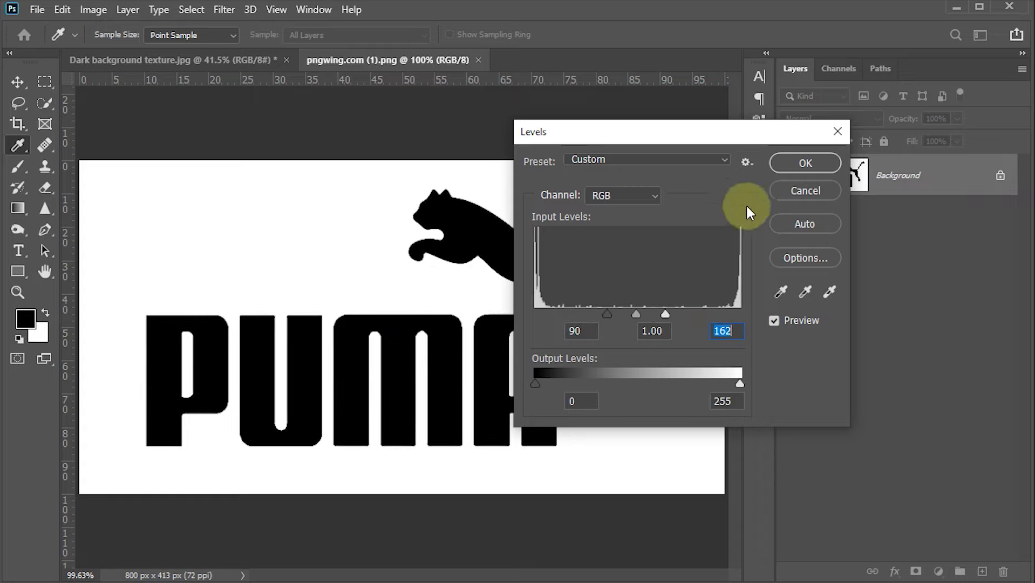
pyautogui.click(804, 163)
pyautogui.press('v')
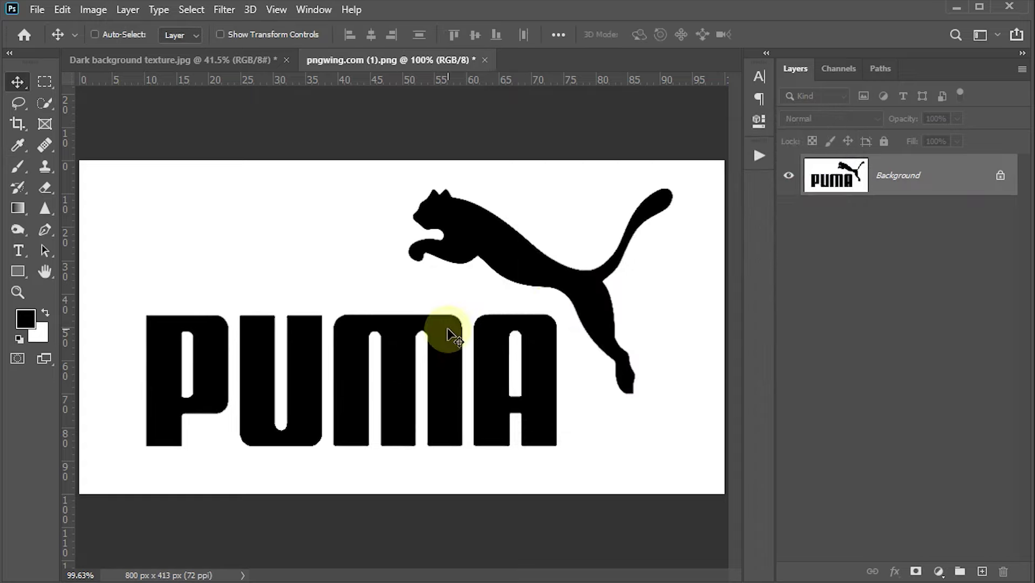
# Load the logo's white areas as a selection from the RGB channel.
pyautogui.click(842, 70)
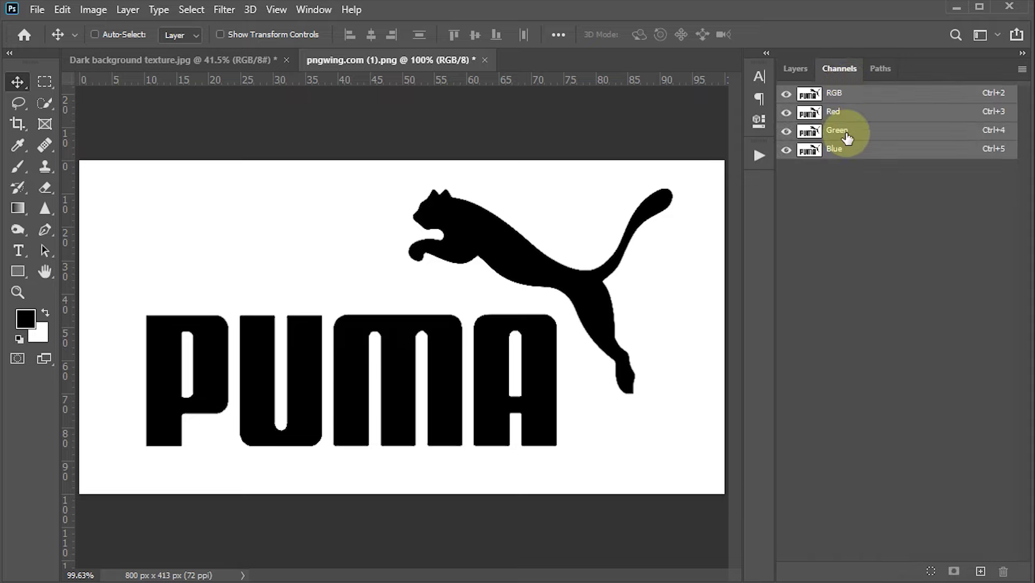
pyautogui.click(314, 8)
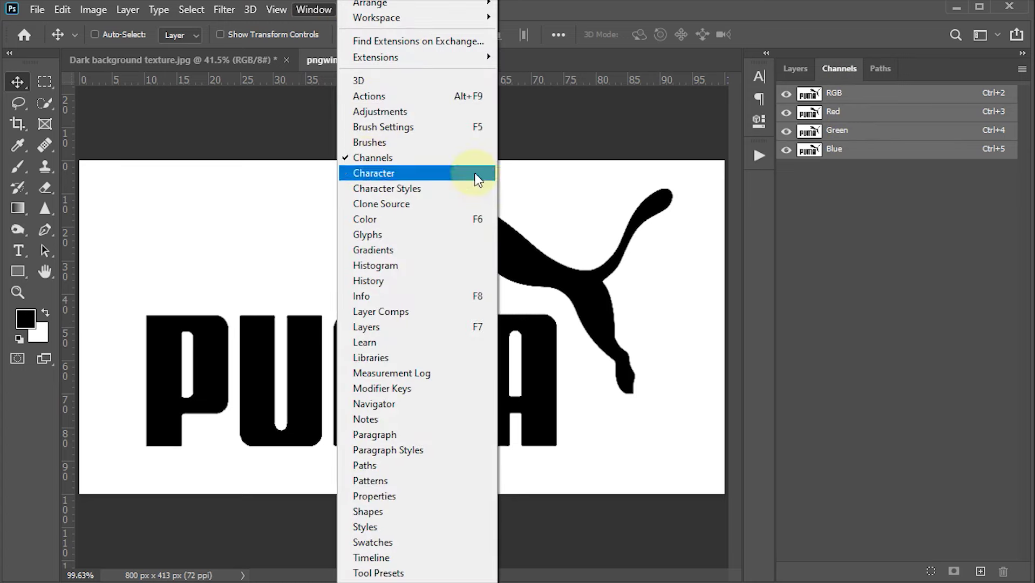
pyautogui.click(830, 74)
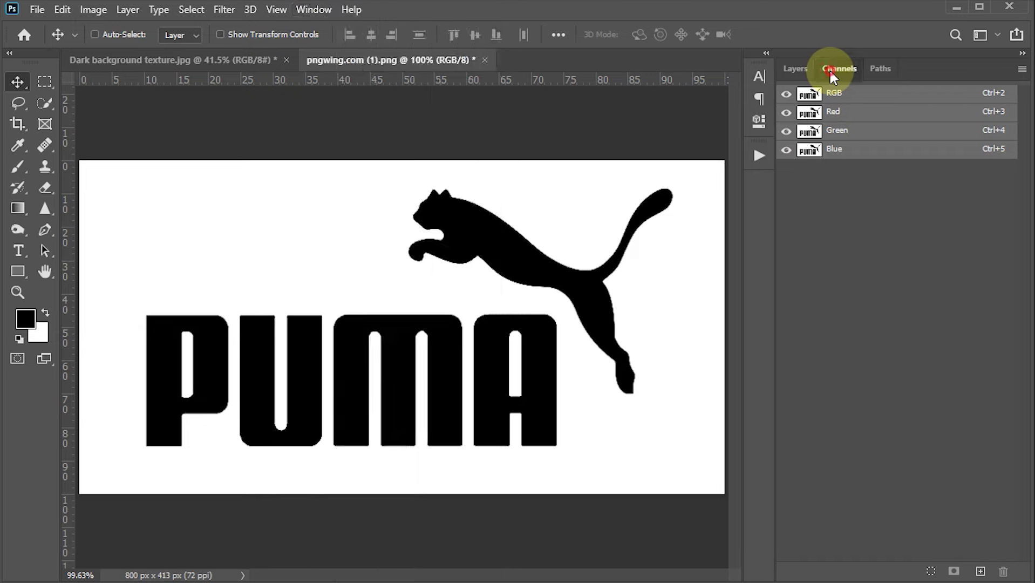
pyautogui.keyDown('ctrl'); pyautogui.click(808, 96); pyautogui.keyUp('ctrl')
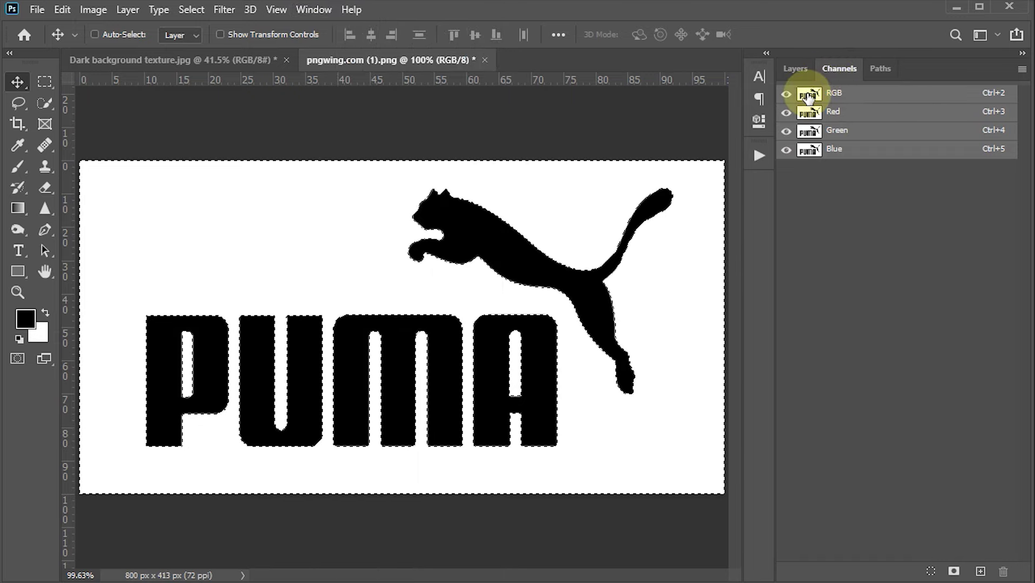
pyautogui.click(798, 69)
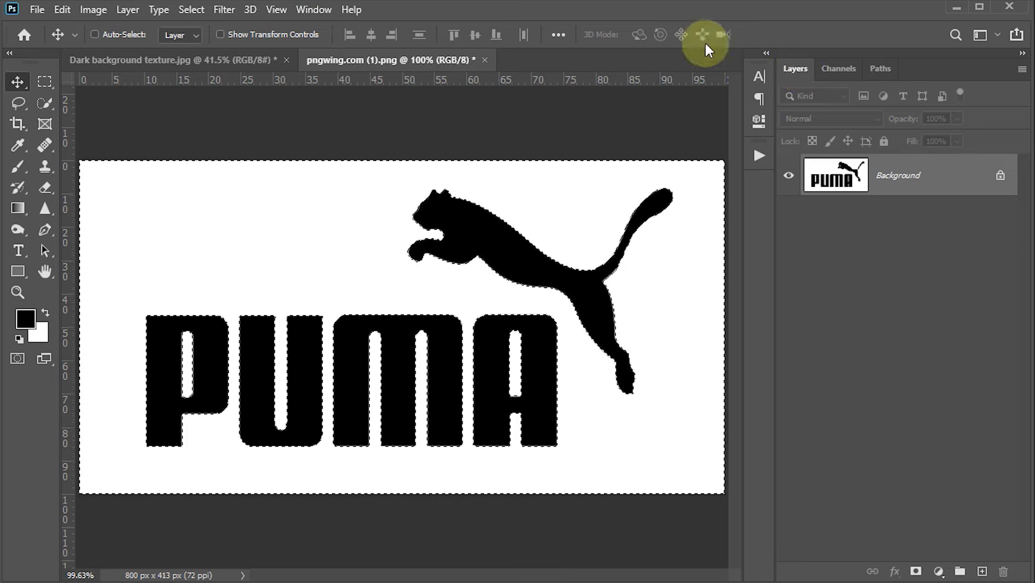
# Unlock the Background as Layer 0, delete the white background and deselect.
pyautogui.click(1000, 176)
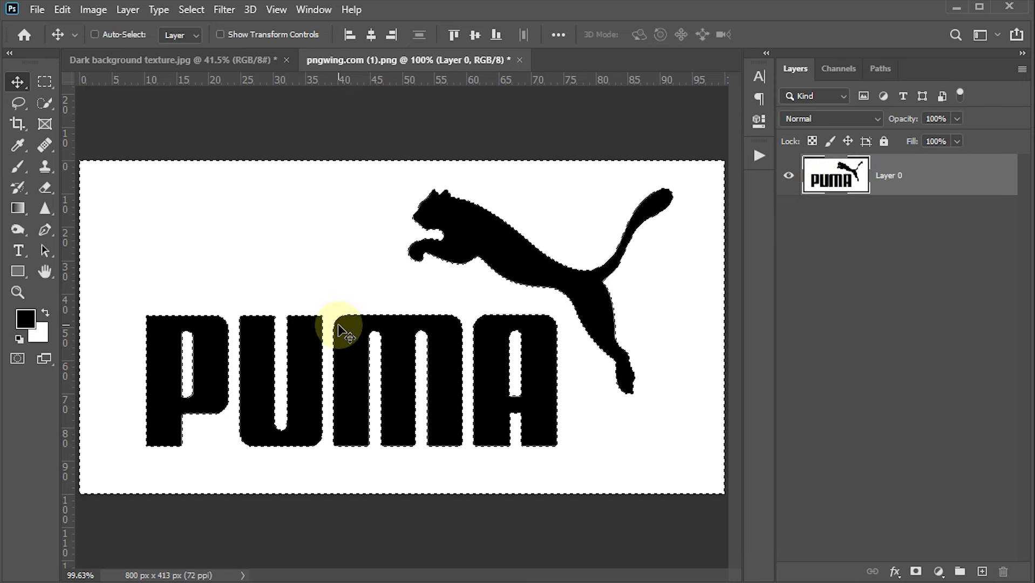
pyautogui.press('Delete')
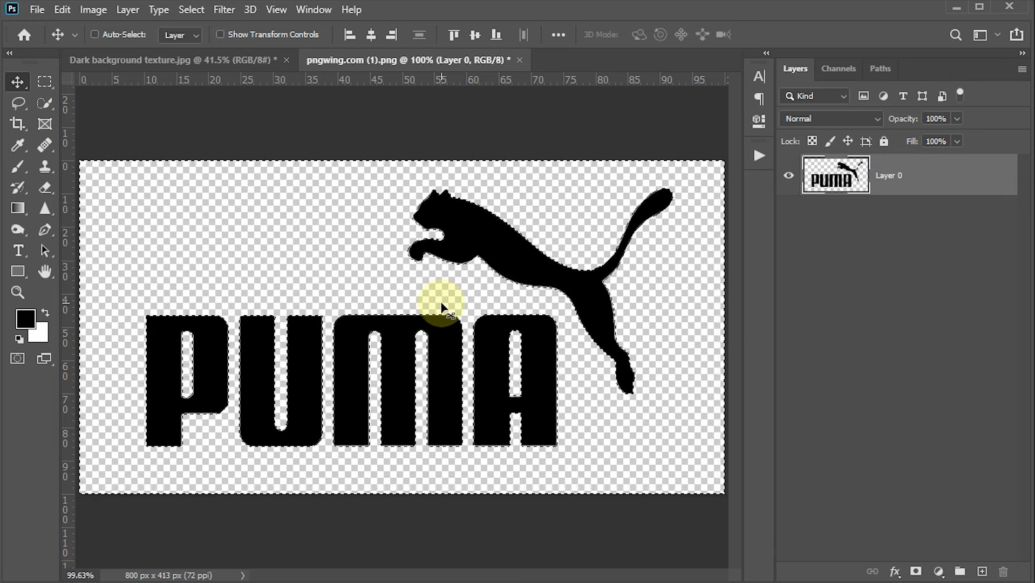
pyautogui.press('ctrl')
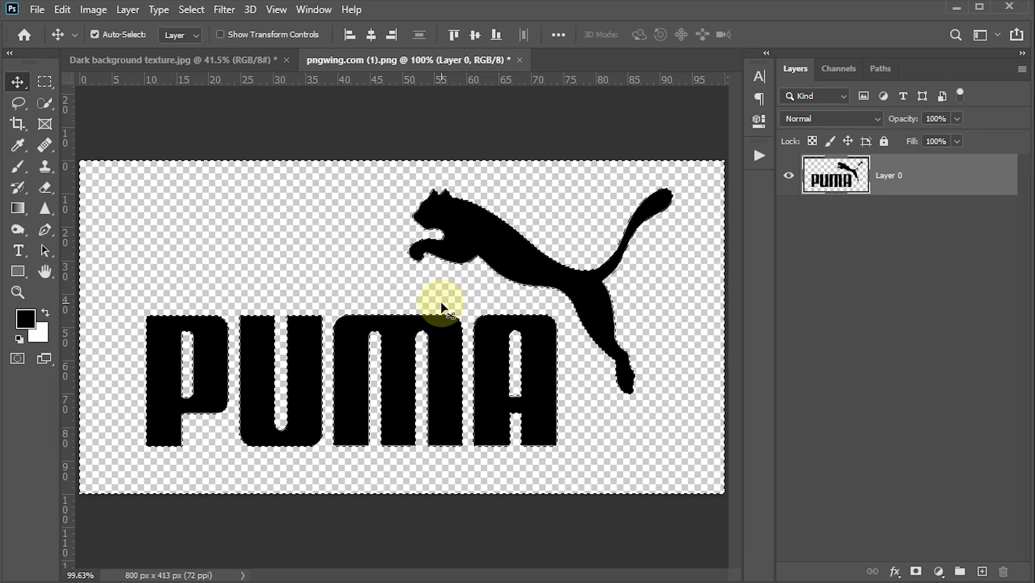
pyautogui.hotkey('ctrl', 'd')
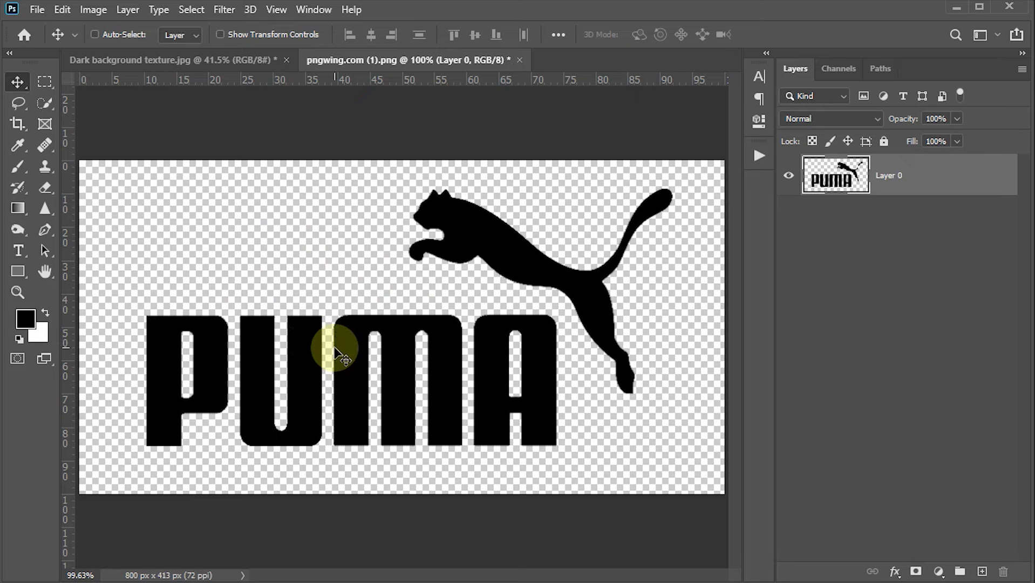
# Drag the logo's Layer 0 onto the dark metal mesh document as a new layer.
pyautogui.click(173, 58)
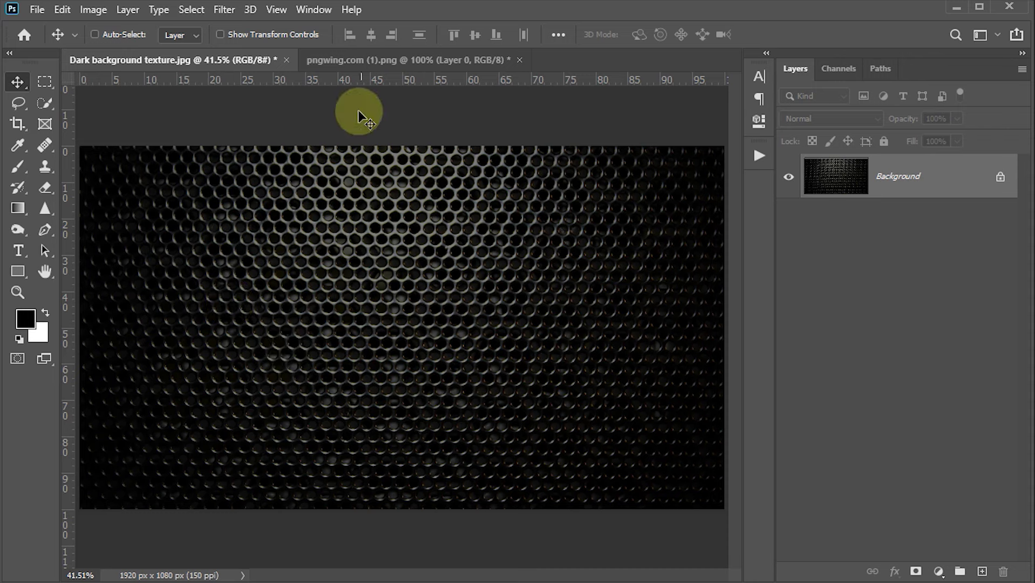
pyautogui.click(359, 58)
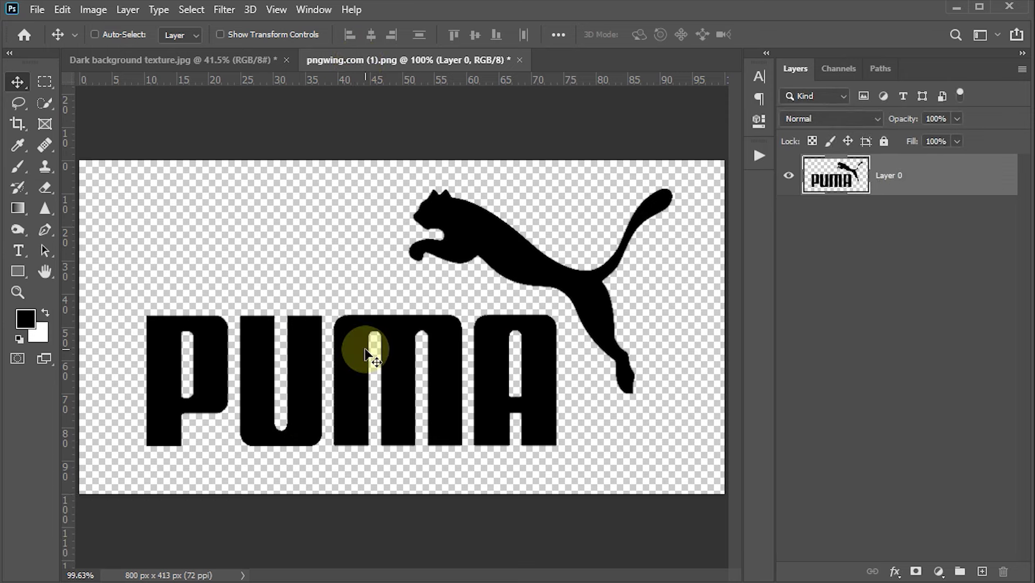
pyautogui.moveTo(365, 351)
pyautogui.mouseDown()
pyautogui.moveTo(214, 79)
pyautogui.moveTo(386, 318)
pyautogui.mouseUp()
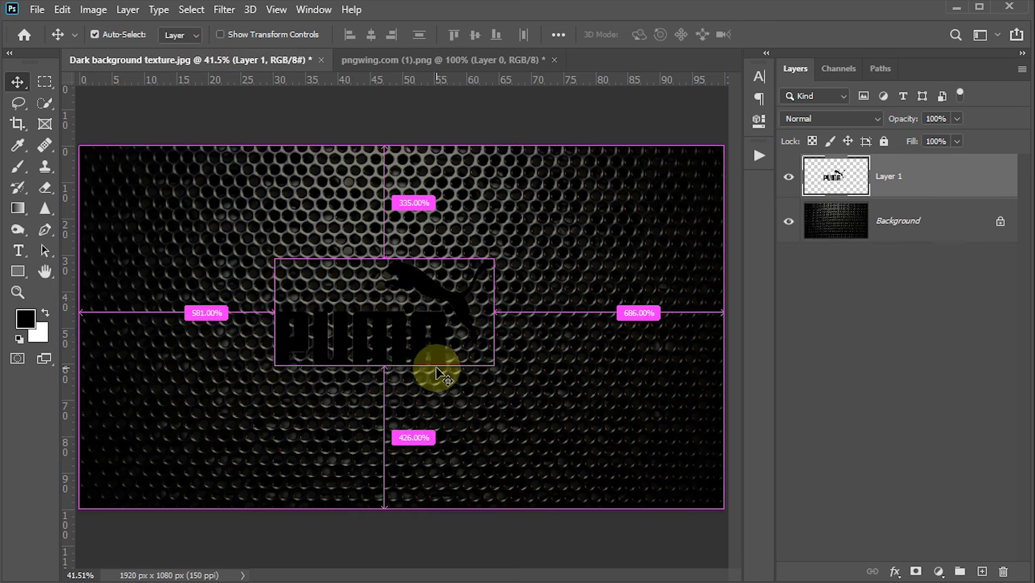
# Scale the pasted logo up to about 166%.
pyautogui.hotkey('ctrl', 't')
pyautogui.moveTo(496, 365); pyautogui.dragTo(560, 415)
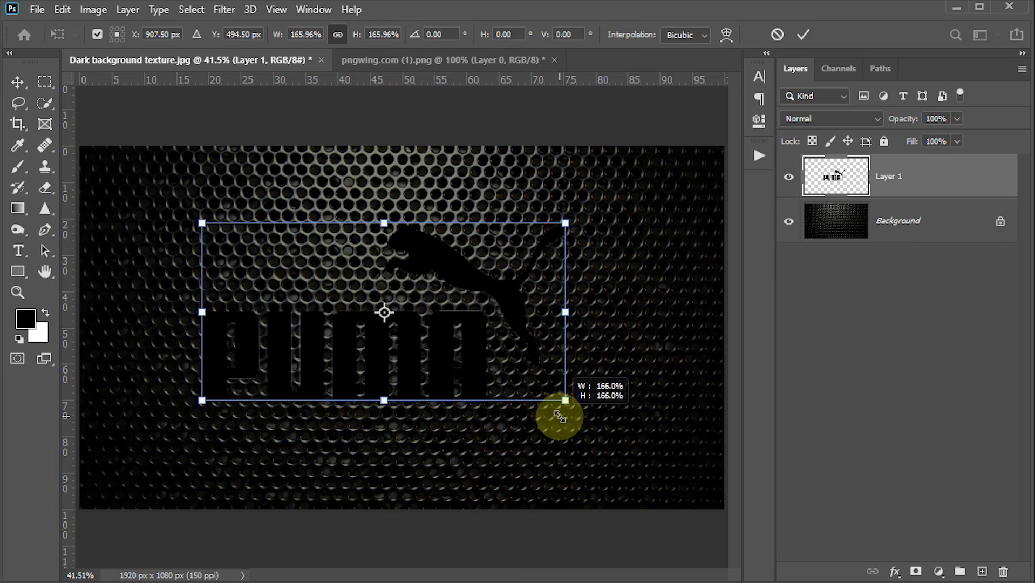
pyautogui.click(804, 34)
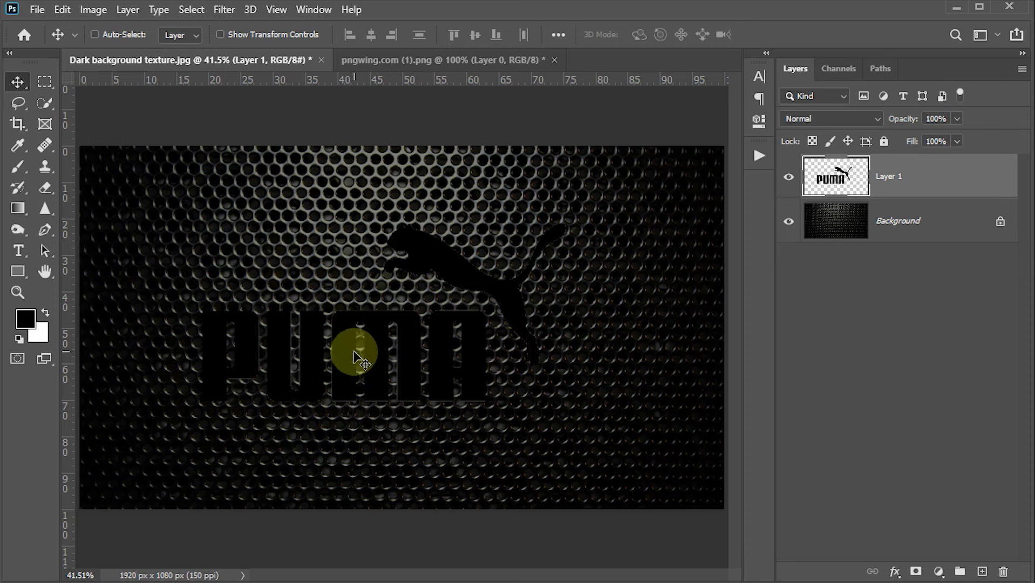
# Centre the logo horizontally and vertically on the whole canvas.
pyautogui.press('ctrl')
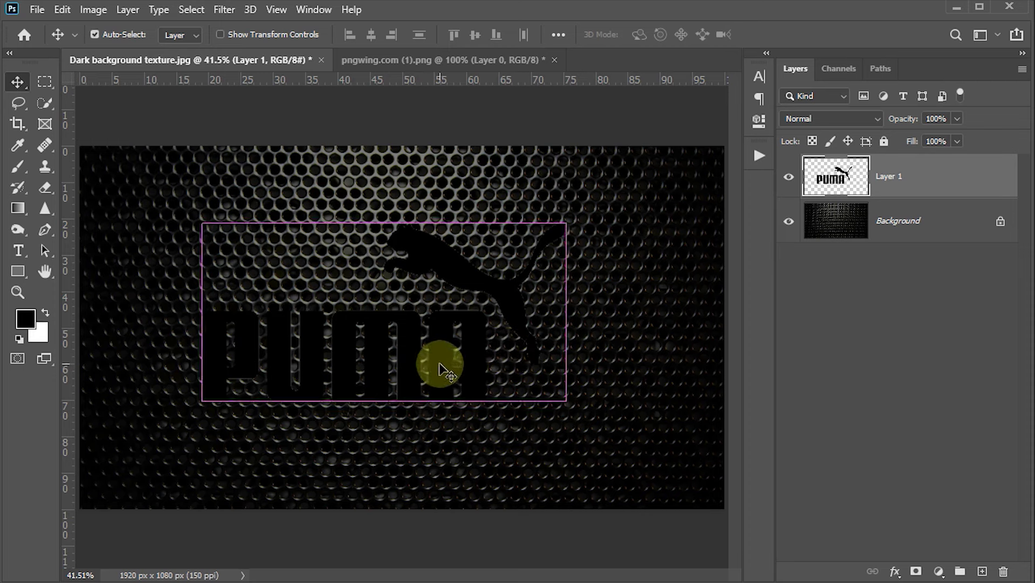
pyautogui.hotkey('ctrl', 'a')
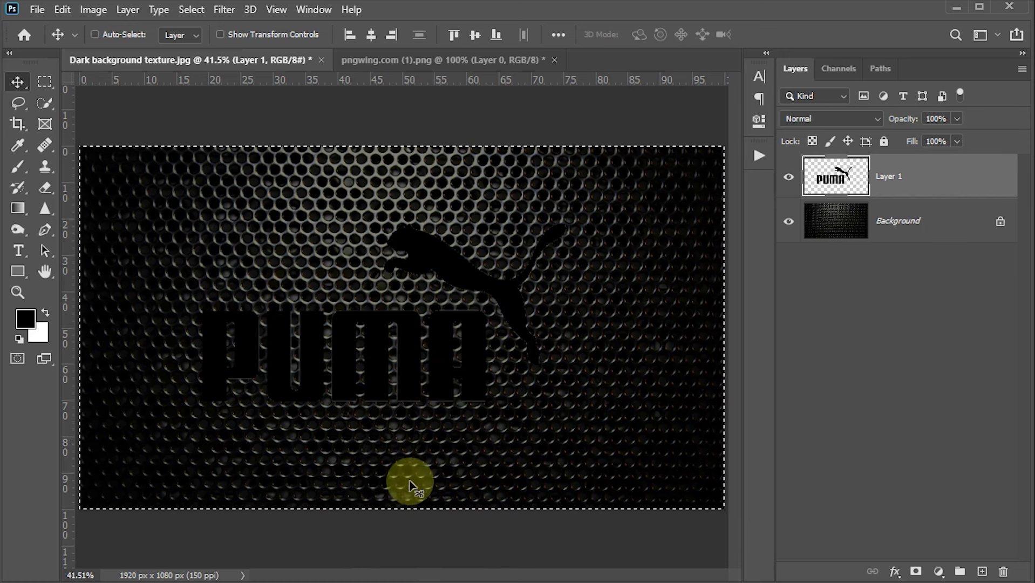
pyautogui.click(371, 35)
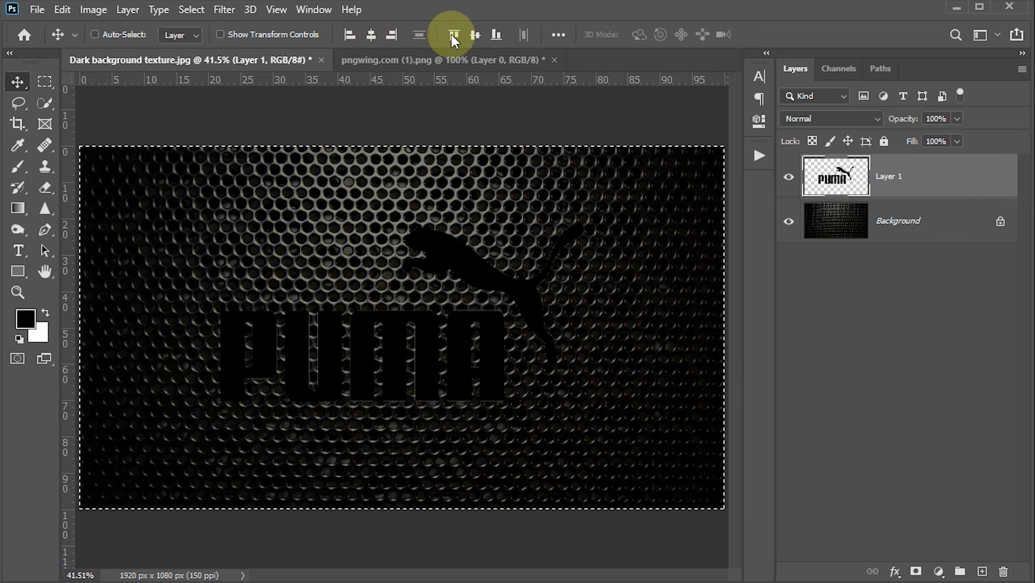
pyautogui.click(475, 34)
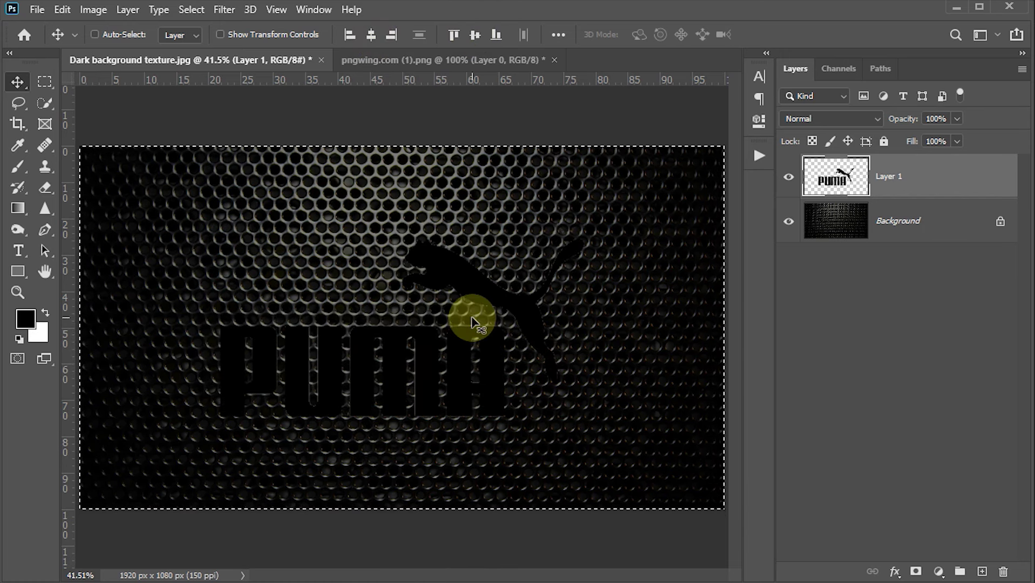
pyautogui.press('ctrl')
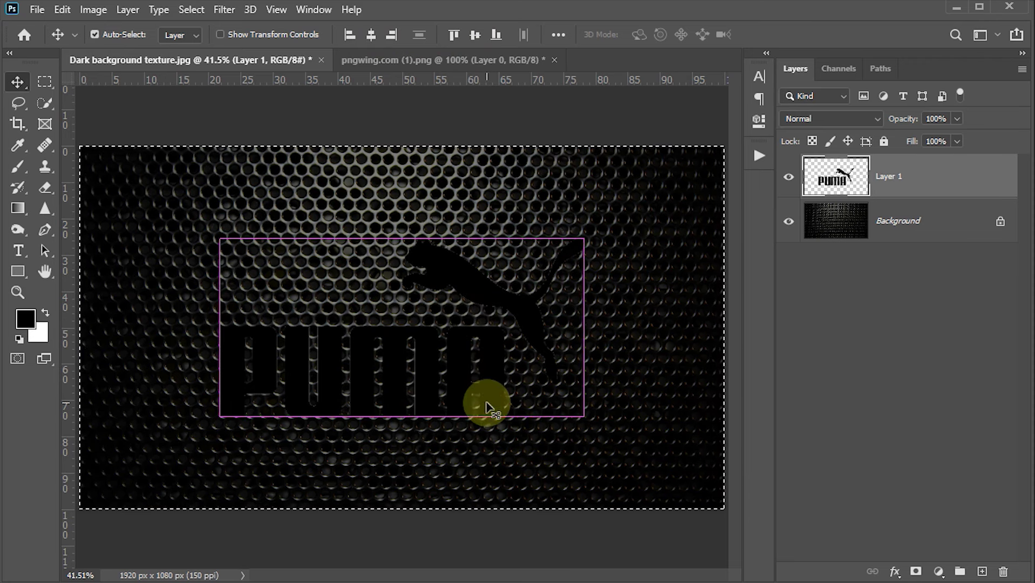
# Give the logo layer a dark red Color Overlay style.
pyautogui.hotkey('ctrl', 'd')
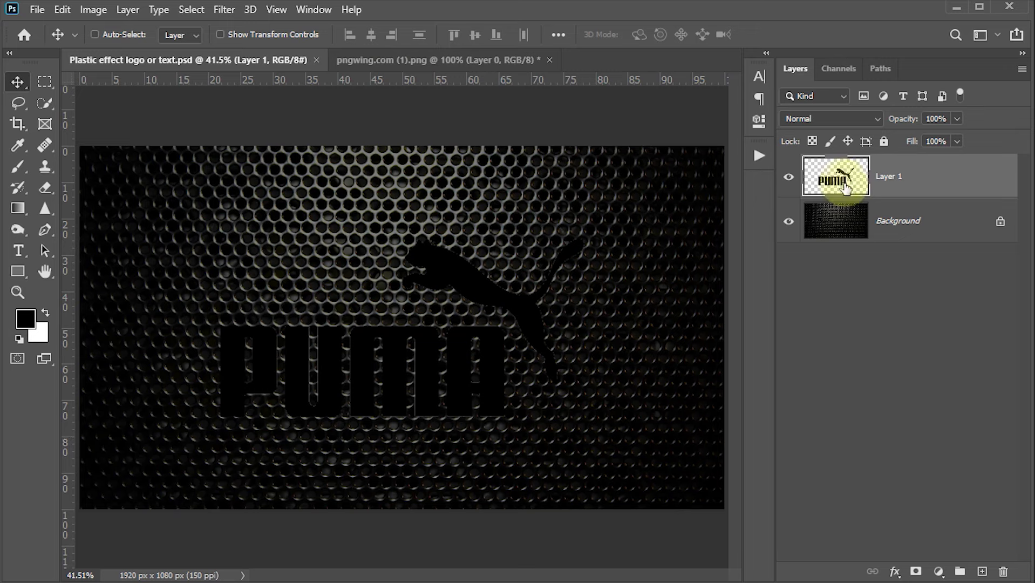
pyautogui.doubleClick(967, 185)
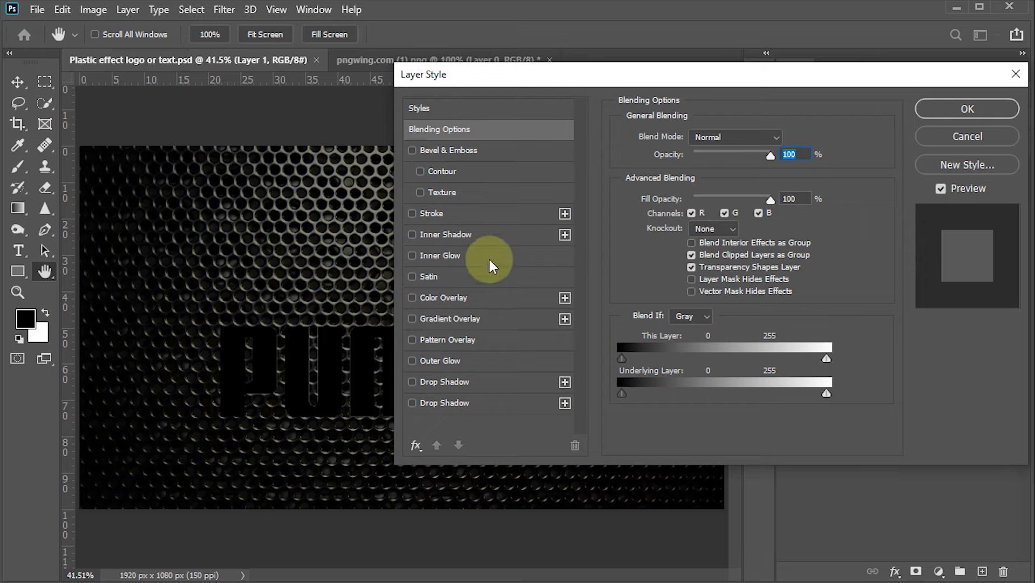
pyautogui.click(414, 298)
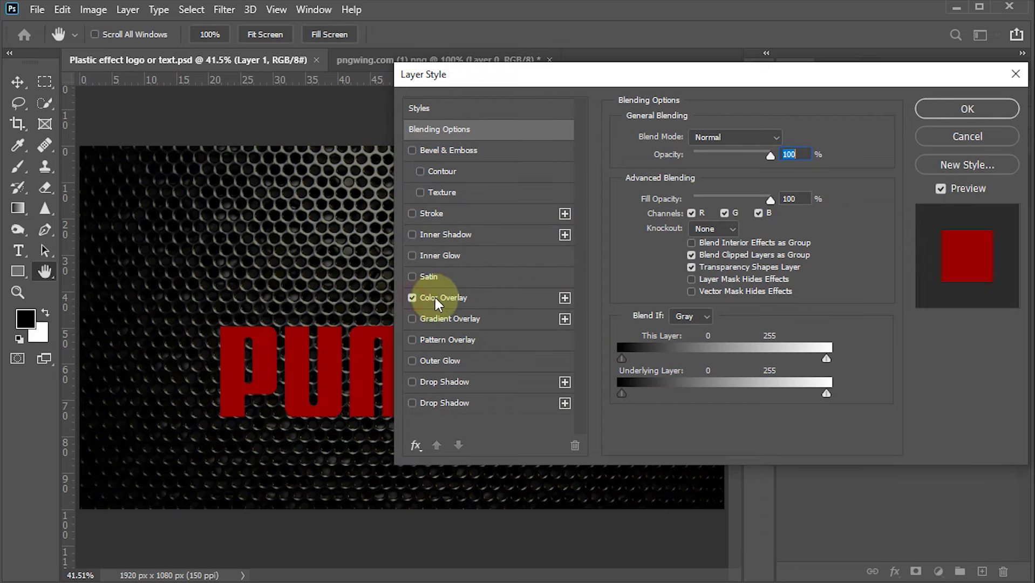
pyautogui.moveTo(670, 74); pyautogui.dragTo(763, 59)
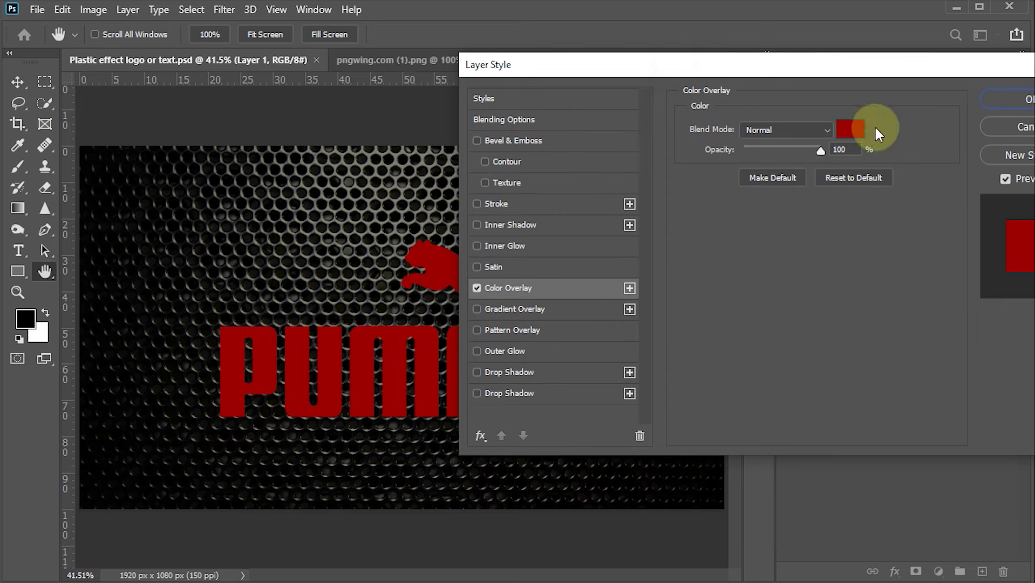
pyautogui.click(851, 130)
pyautogui.moveTo(796, 268); pyautogui.dragTo(819, 291)
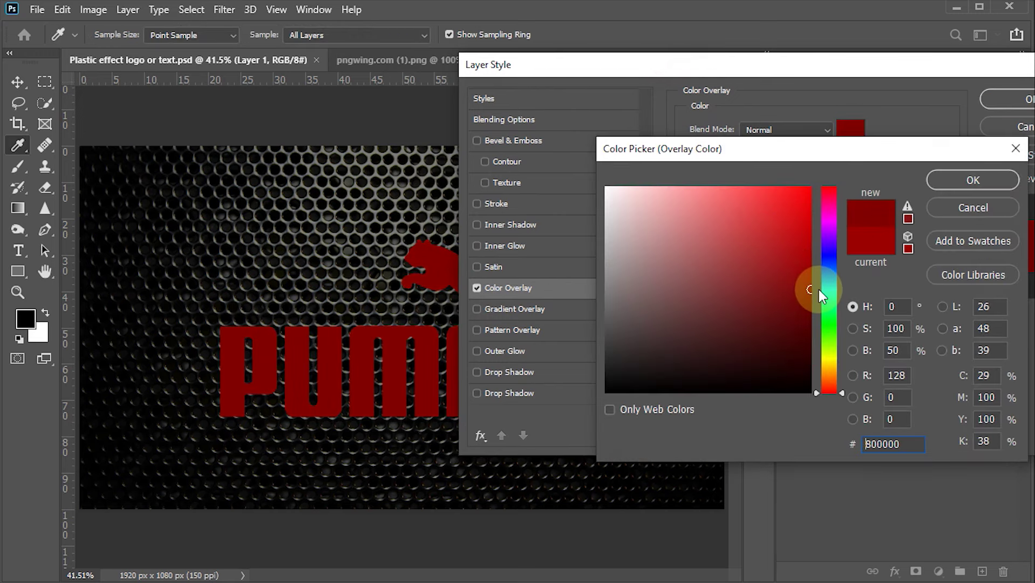
pyautogui.click(947, 181)
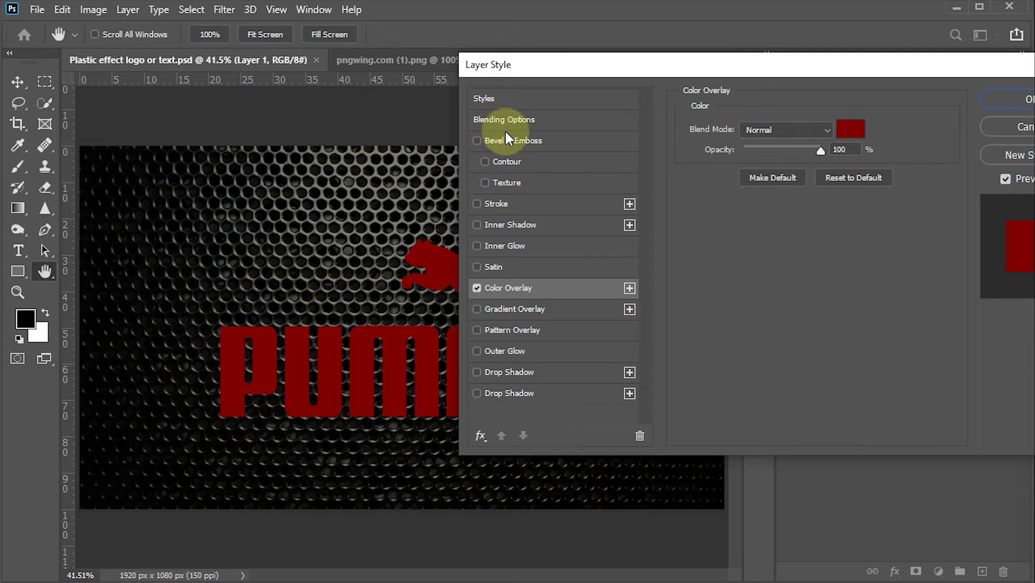
pyautogui.moveTo(601, 70); pyautogui.dragTo(552, 70)
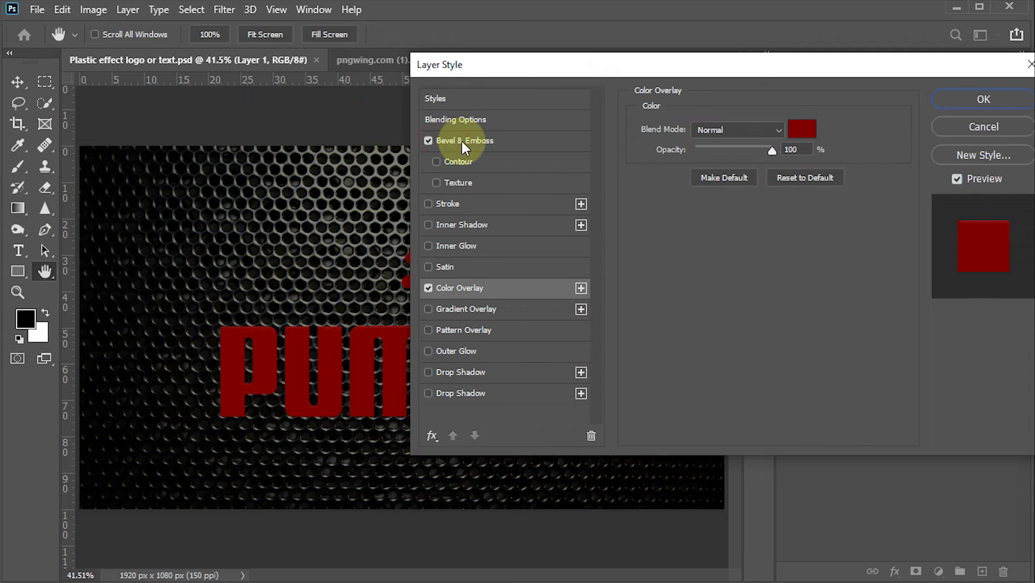
# Add Bevel & Emboss with depth 32, size 20, soften 2, angle 150, altitude 46.
pyautogui.click(461, 139)
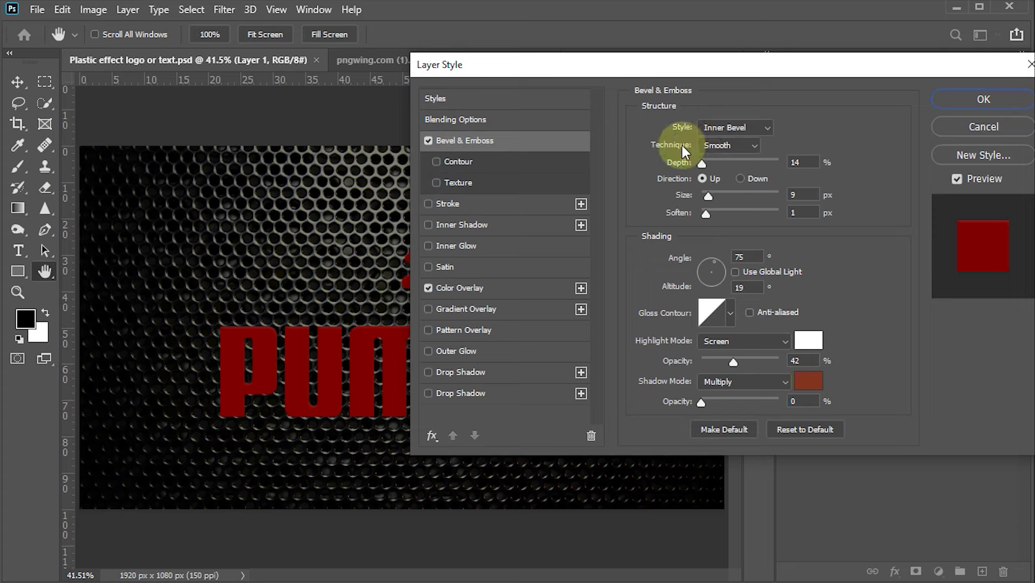
pyautogui.doubleClick(803, 161)
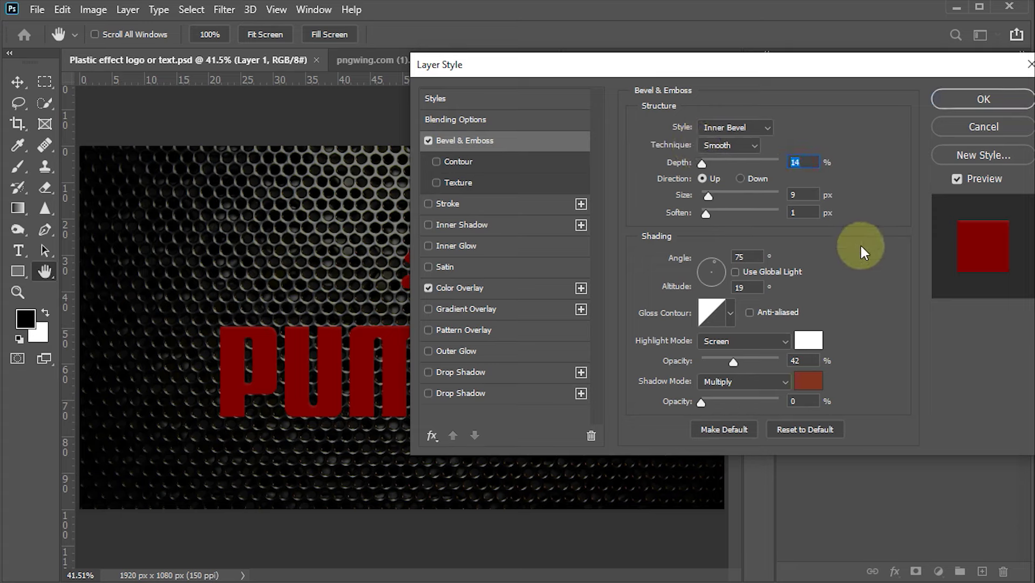
pyautogui.write('32')
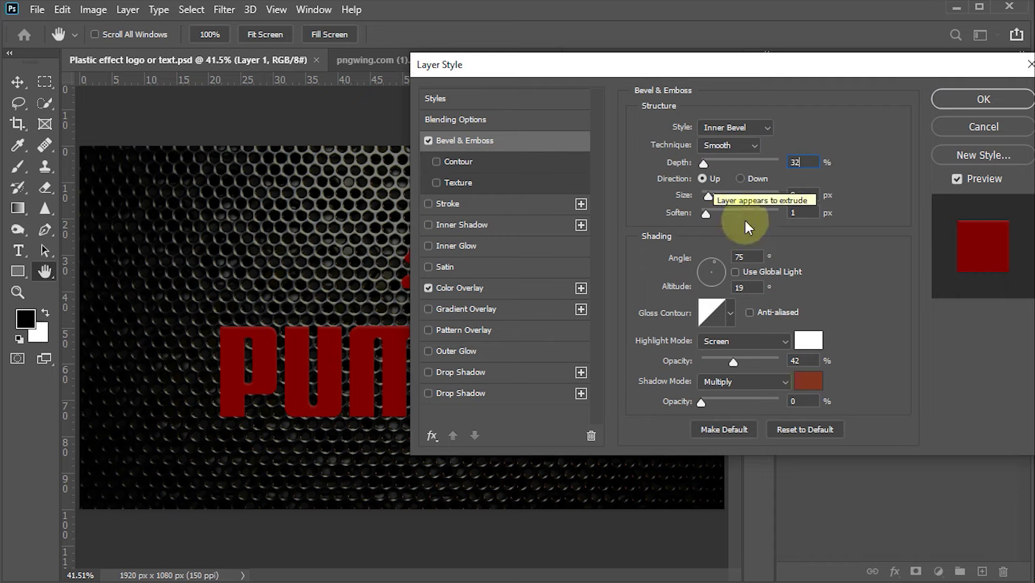
pyautogui.press('Tab')
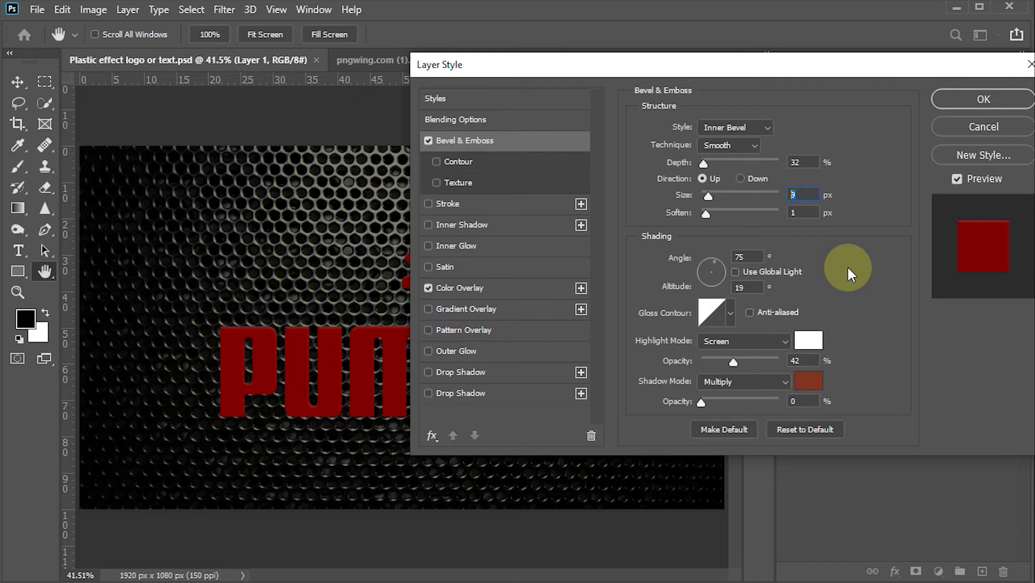
pyautogui.write('20')
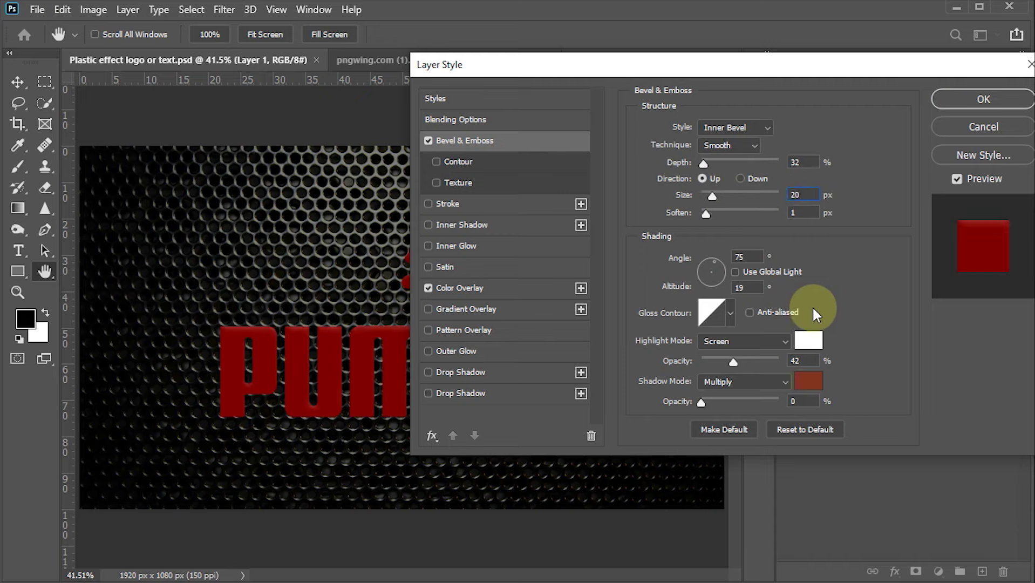
pyautogui.click(794, 213)
pyautogui.write('2')
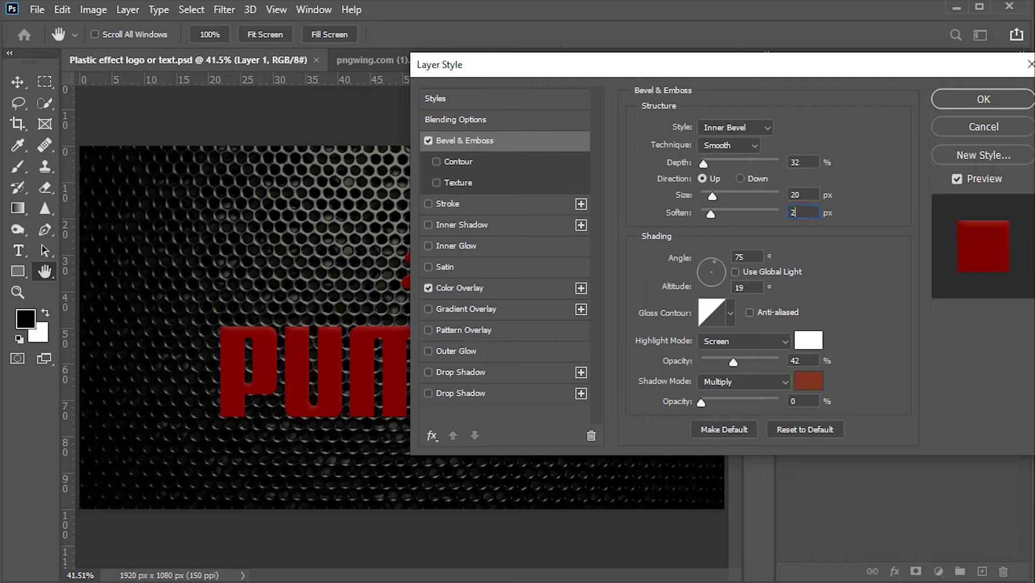
pyautogui.click(744, 257)
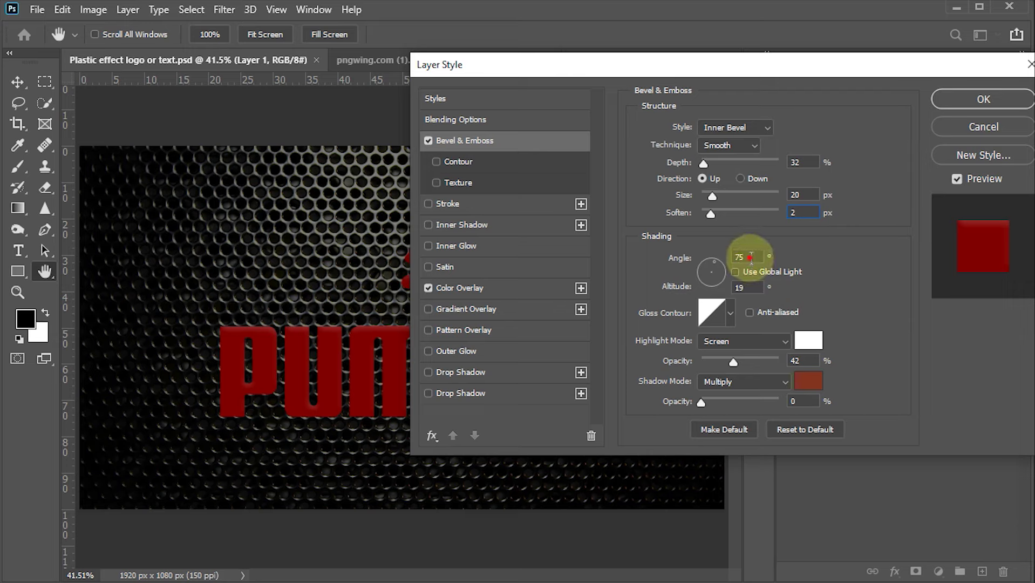
pyautogui.write('150')
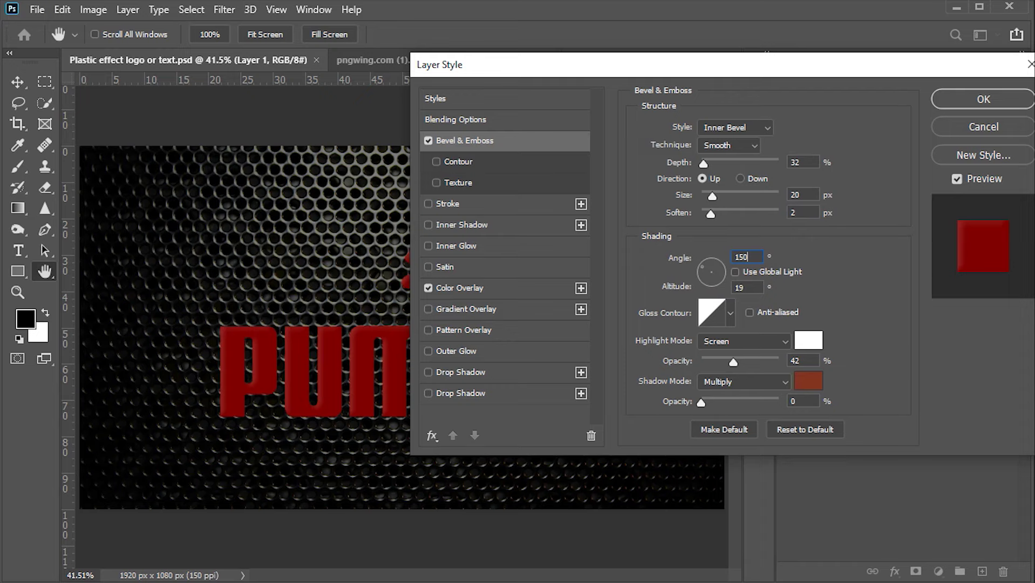
pyautogui.click(745, 287)
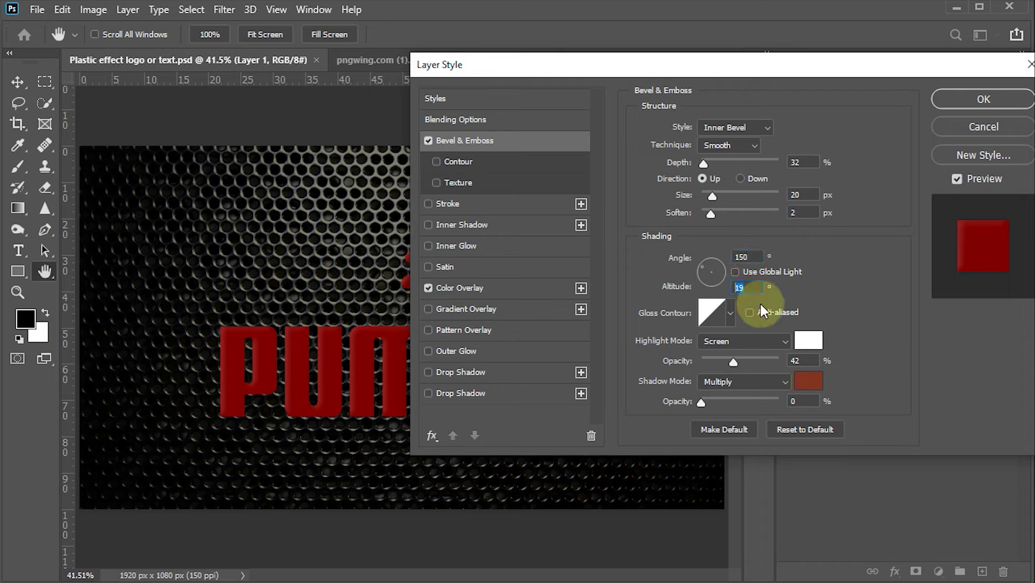
pyautogui.write('46')
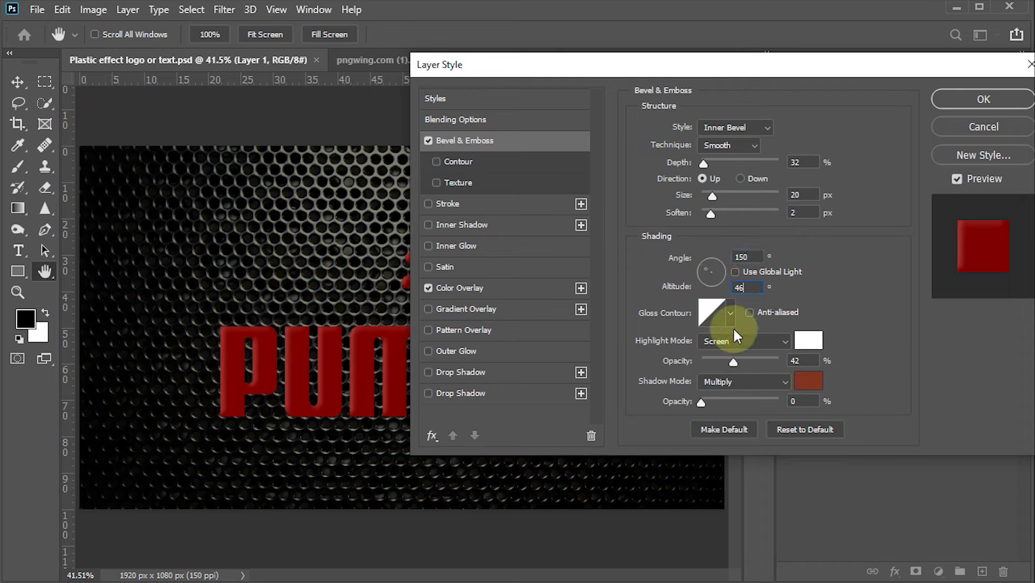
# Set the bevel gloss contour to Ring - Triple and highlight opacity to 75%.
pyautogui.click(730, 313)
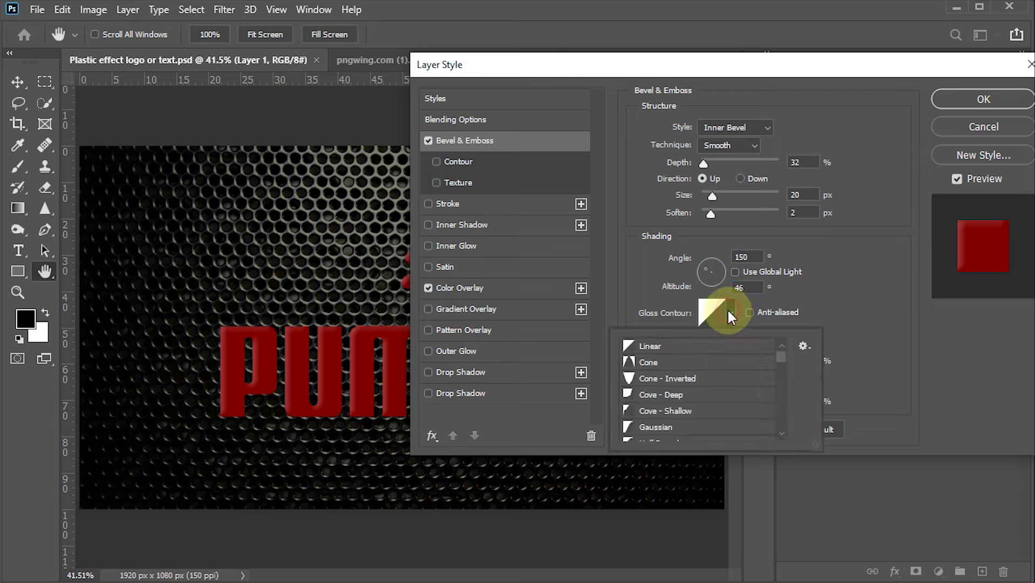
pyautogui.moveTo(775, 356); pyautogui.dragTo(781, 397)
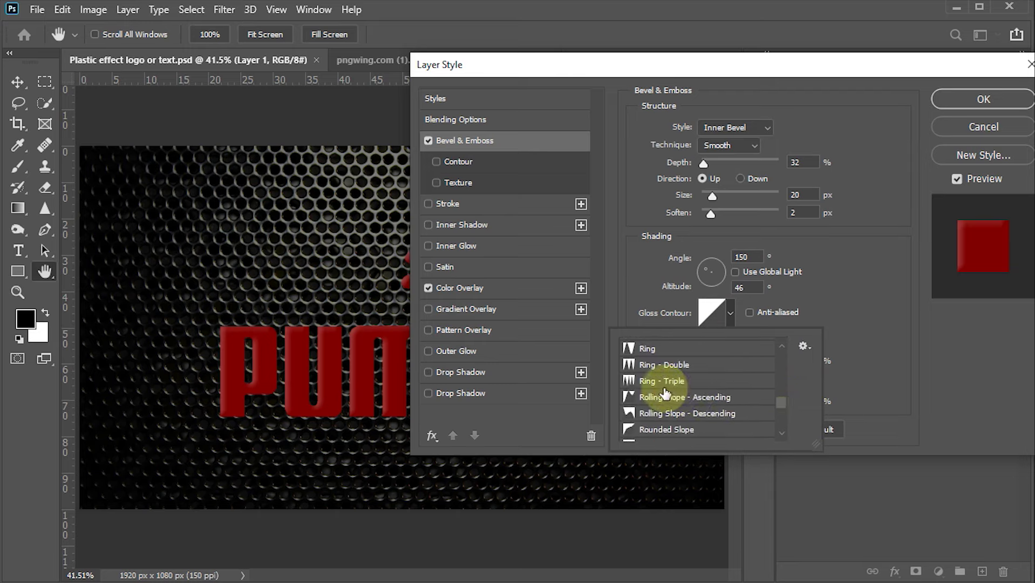
pyautogui.click(674, 385)
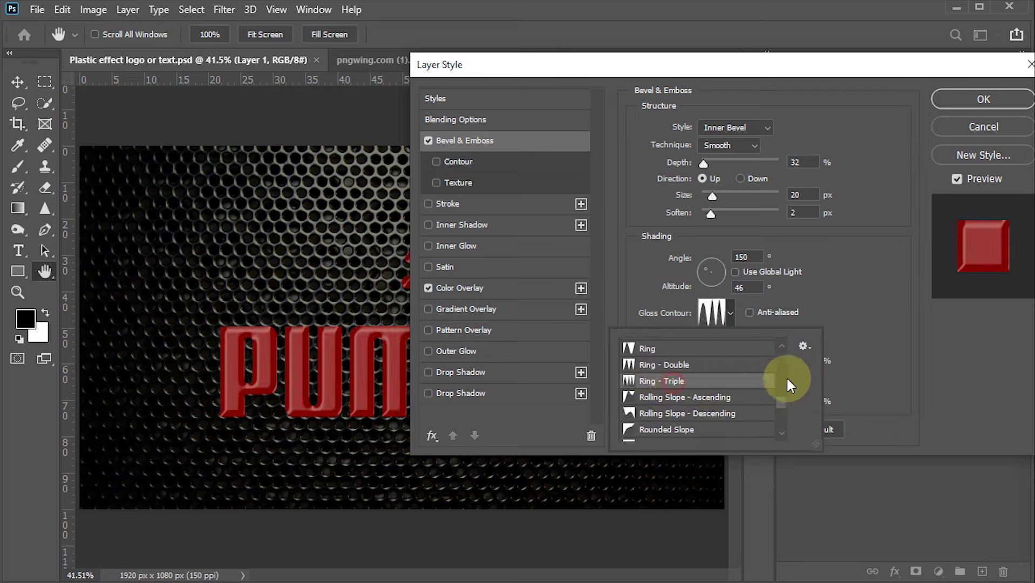
pyautogui.click(866, 349)
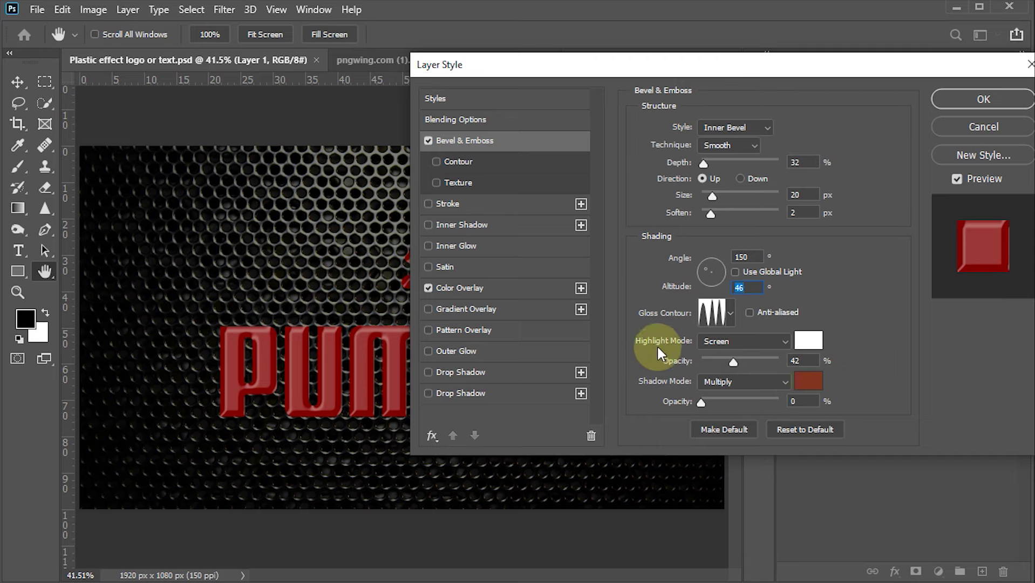
pyautogui.click(808, 345)
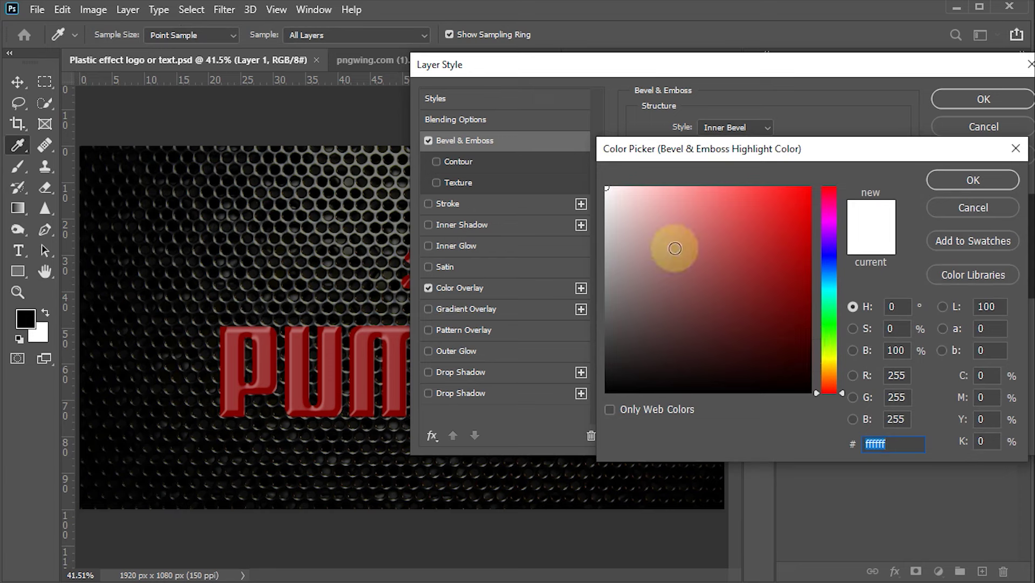
pyautogui.click(956, 210)
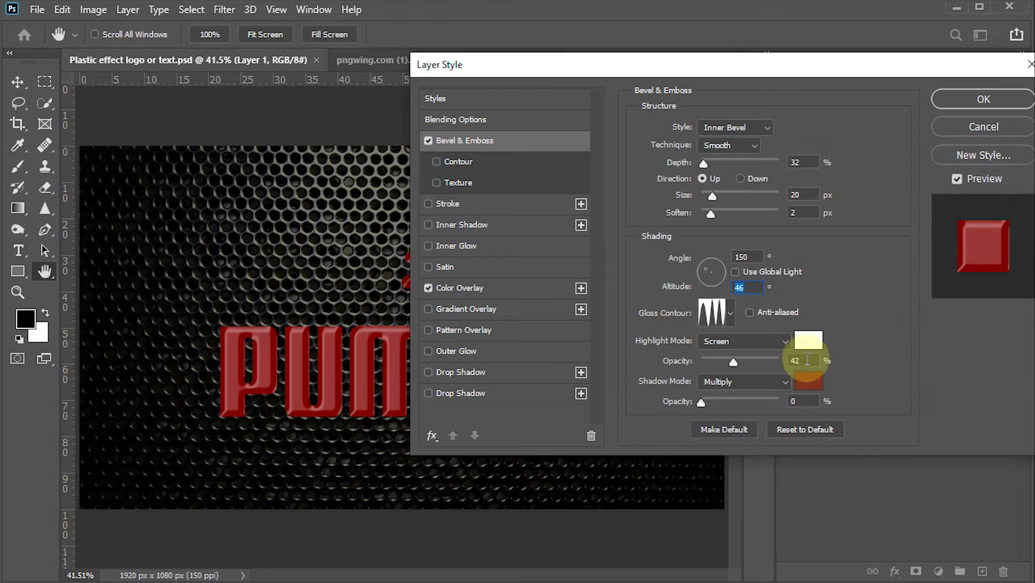
pyautogui.write('7')
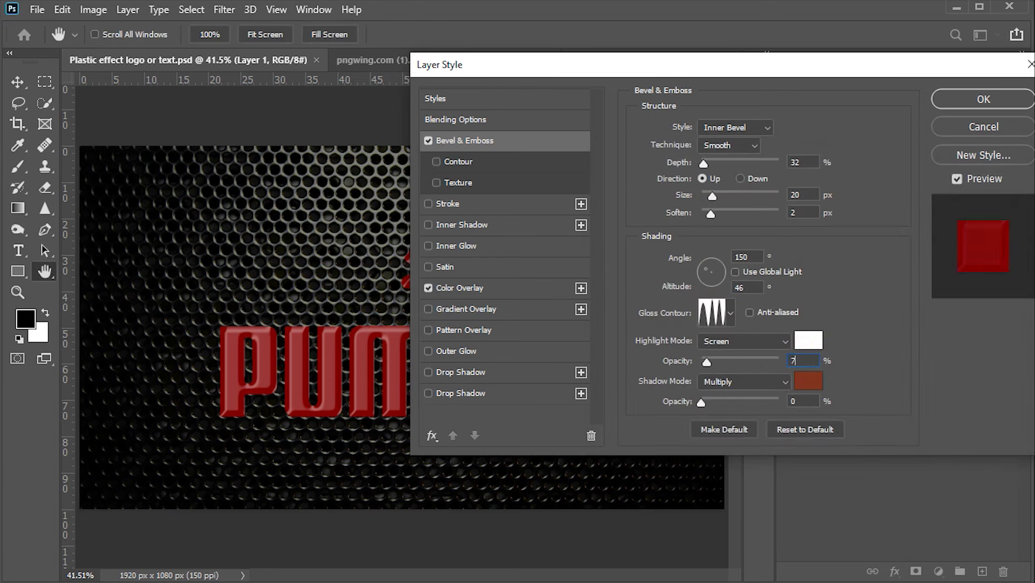
pyautogui.write('5')
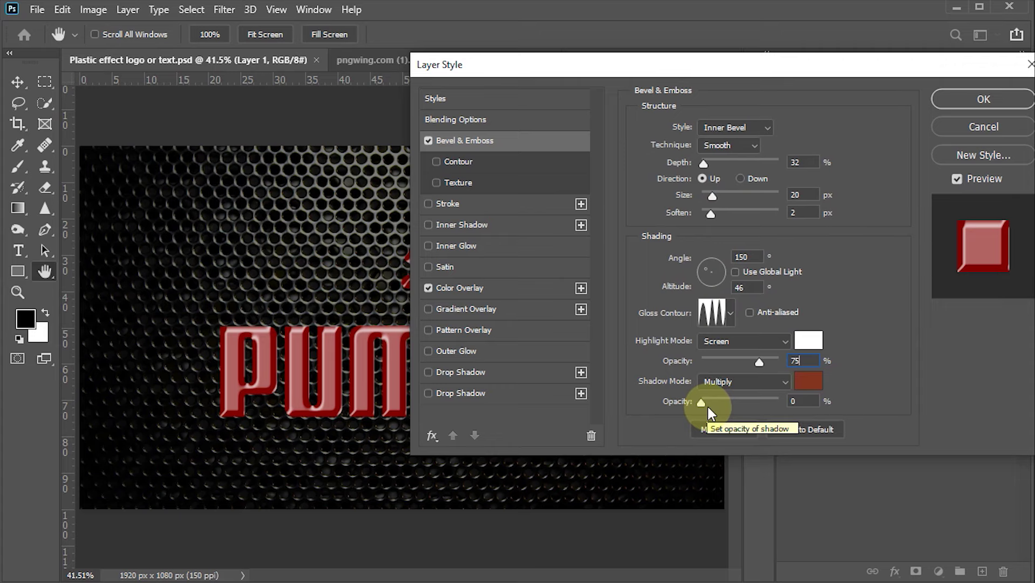
# Add a Ring - Double bevel contour and enable Inner Glow on the logo.
pyautogui.click(452, 162)
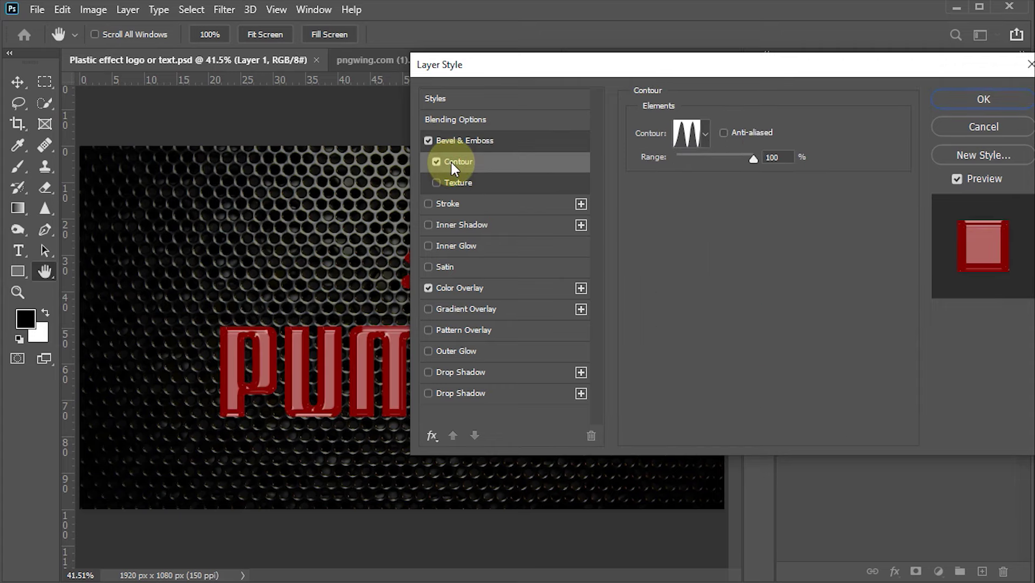
pyautogui.click(706, 134)
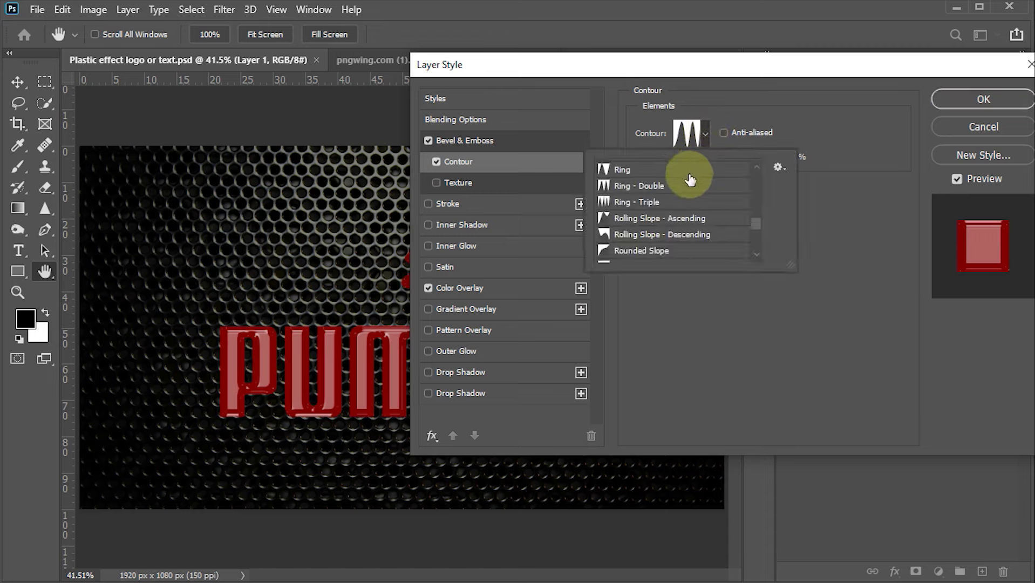
pyautogui.doubleClick(648, 186)
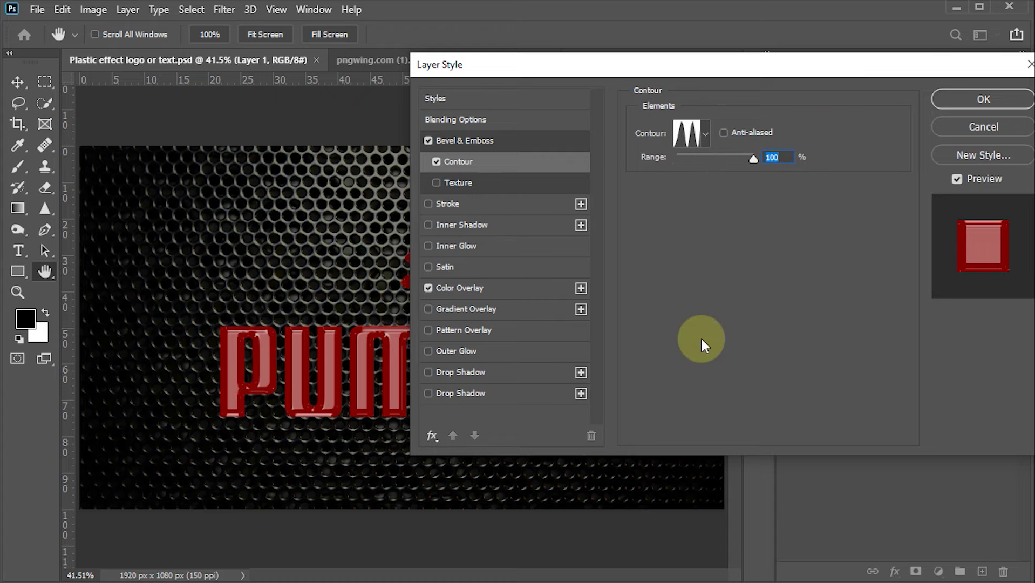
pyautogui.click(451, 246)
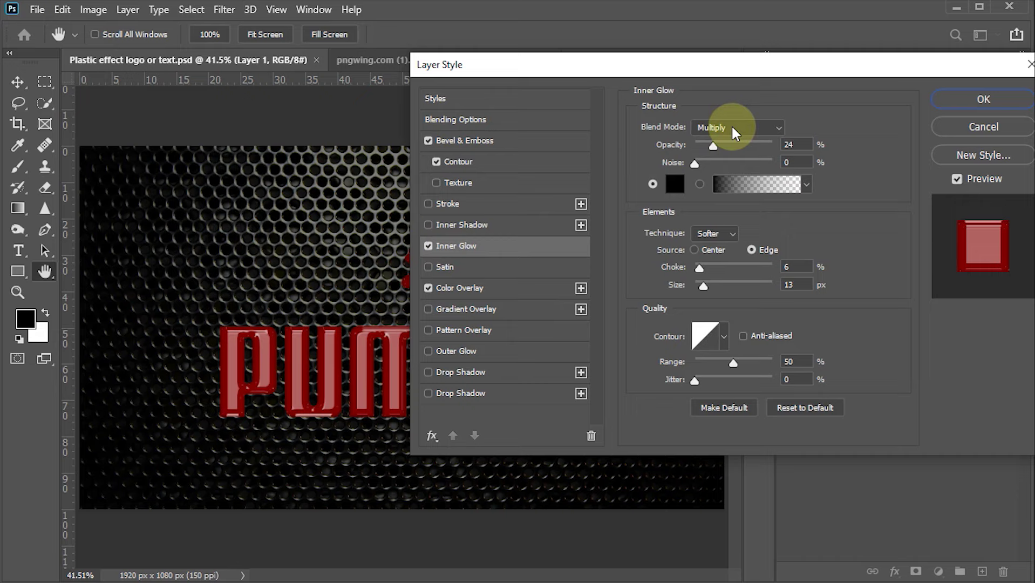
# Set the inner glow to 50% opacity, 10% choke and 30 px size.
pyautogui.doubleClick(793, 144)
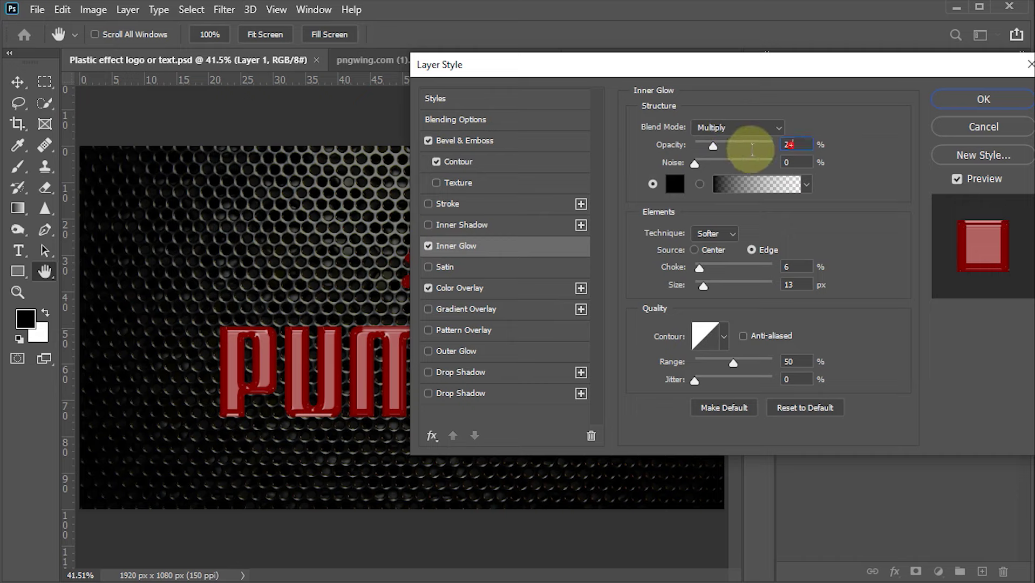
pyautogui.write('5')
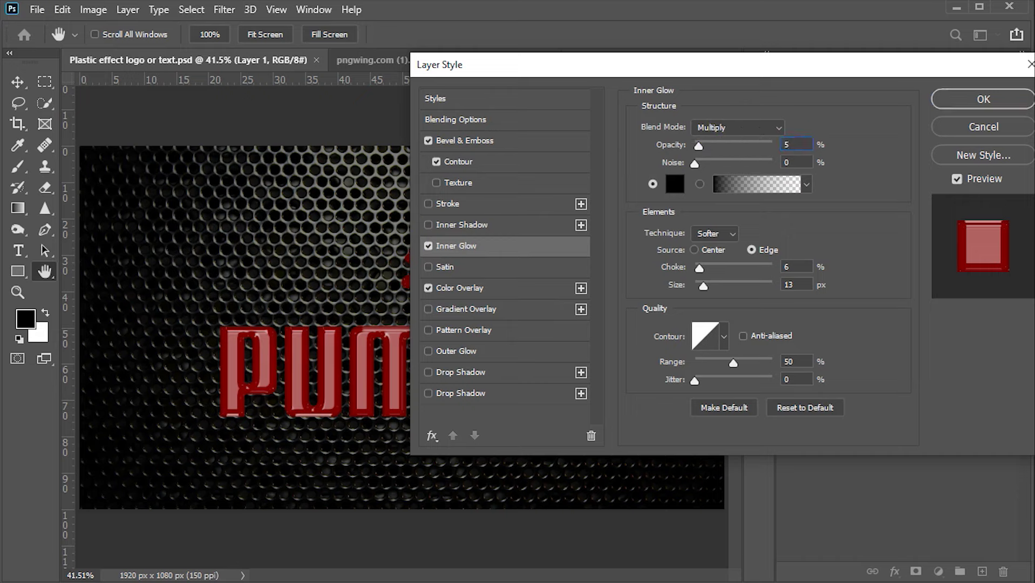
pyautogui.write('0')
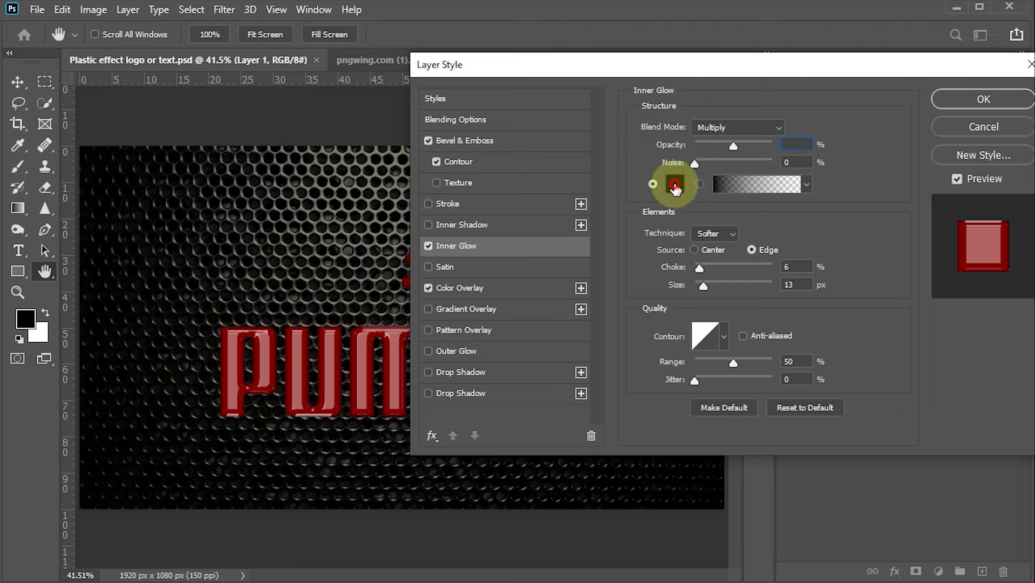
pyautogui.click(675, 184)
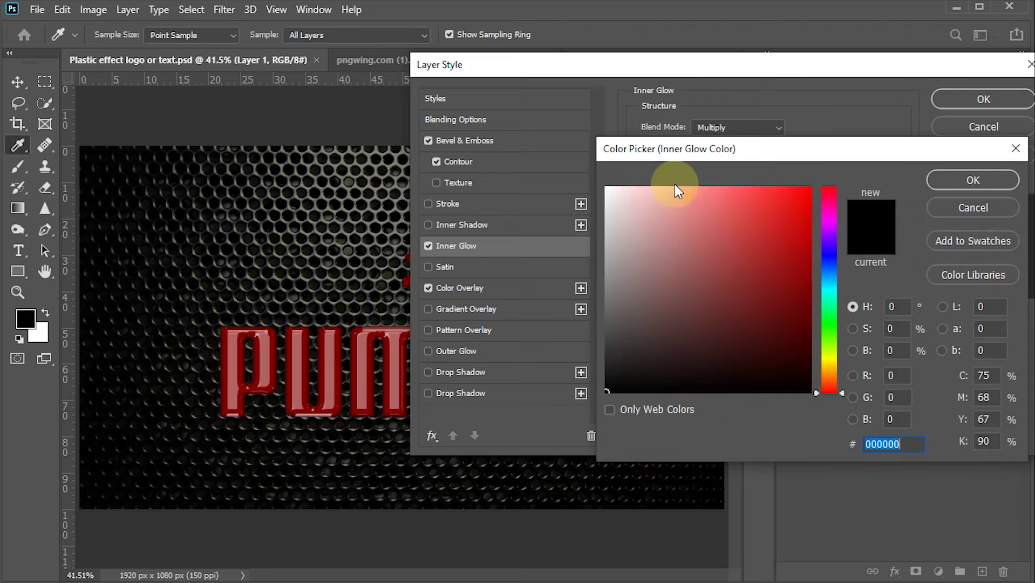
pyautogui.click(967, 204)
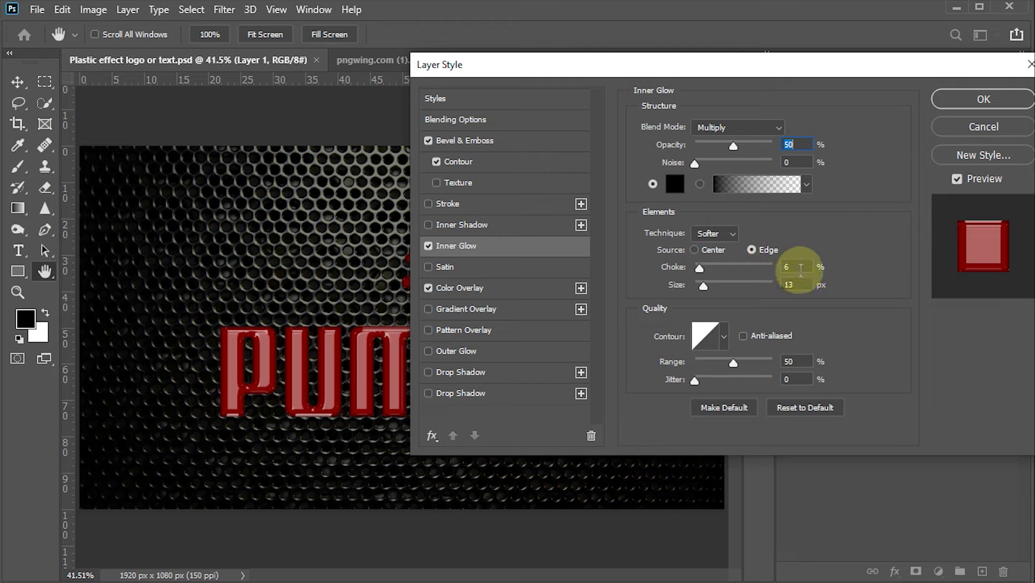
pyautogui.click(795, 267)
pyautogui.write('10')
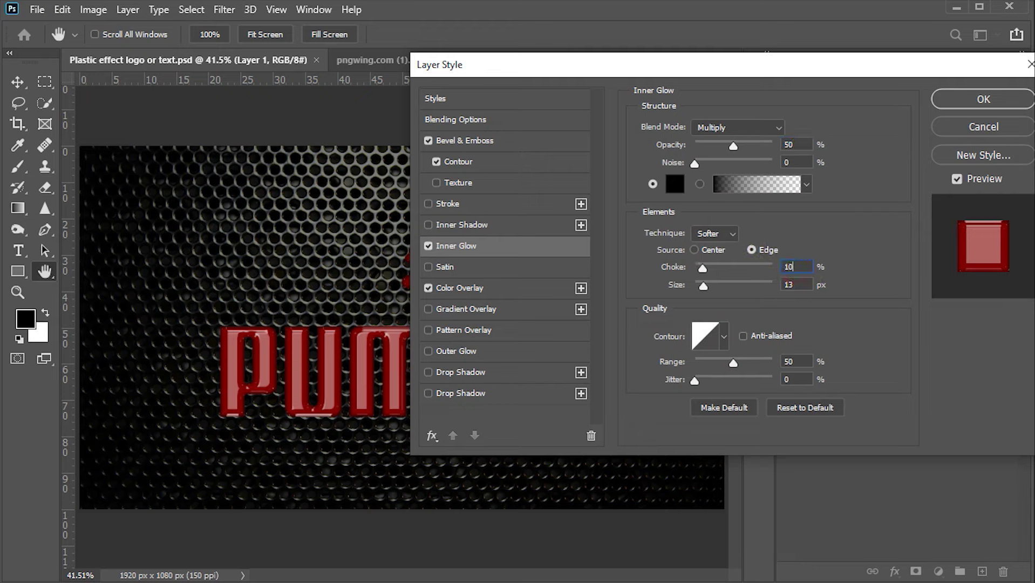
pyautogui.click(793, 285)
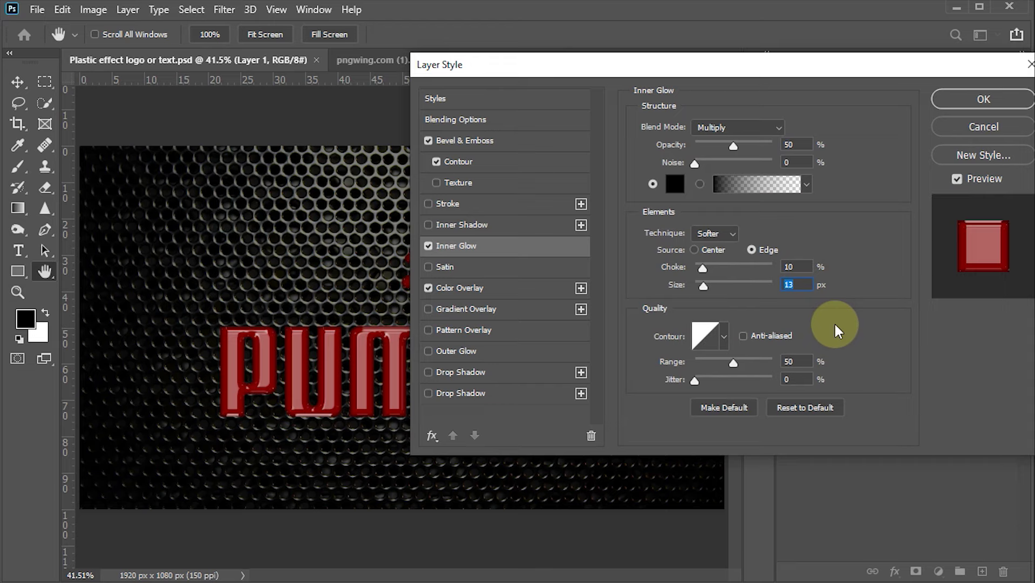
pyautogui.write('30')
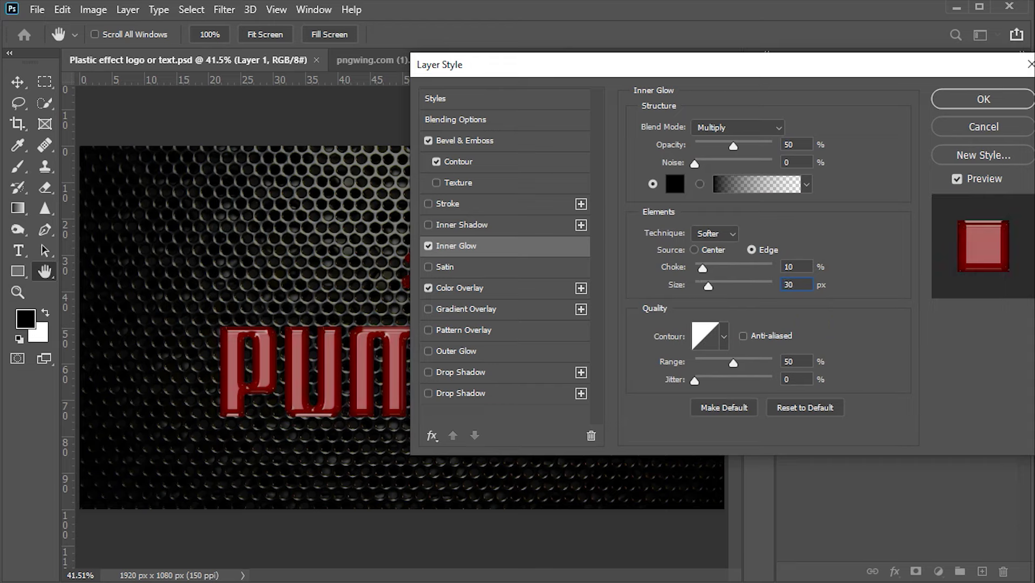
# Use the Linear contour for the inner glow and confirm the layer style.
pyautogui.click(722, 338)
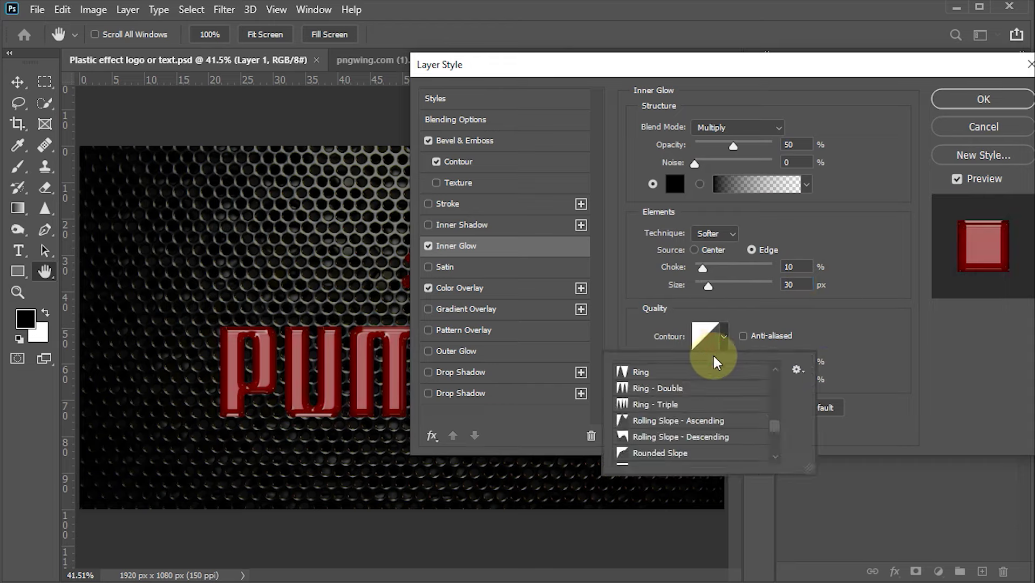
pyautogui.moveTo(774, 427); pyautogui.dragTo(774, 377)
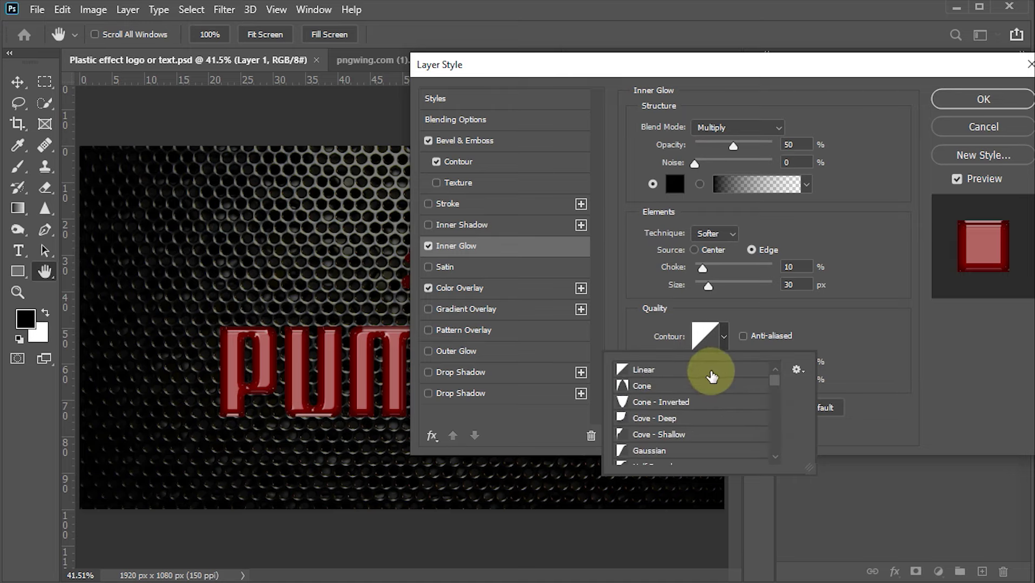
pyautogui.click(656, 370)
pyautogui.click(853, 300)
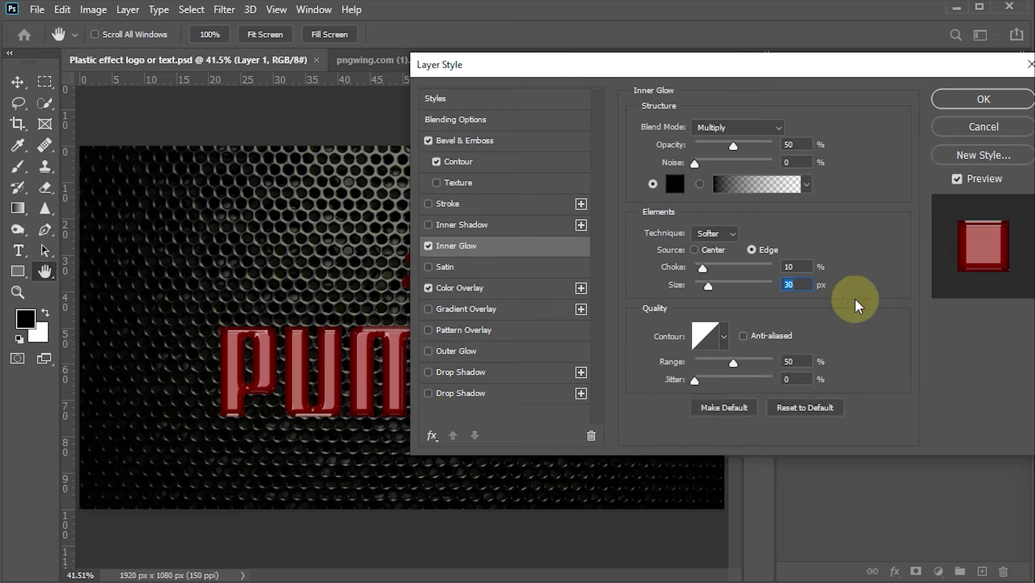
pyautogui.click(971, 100)
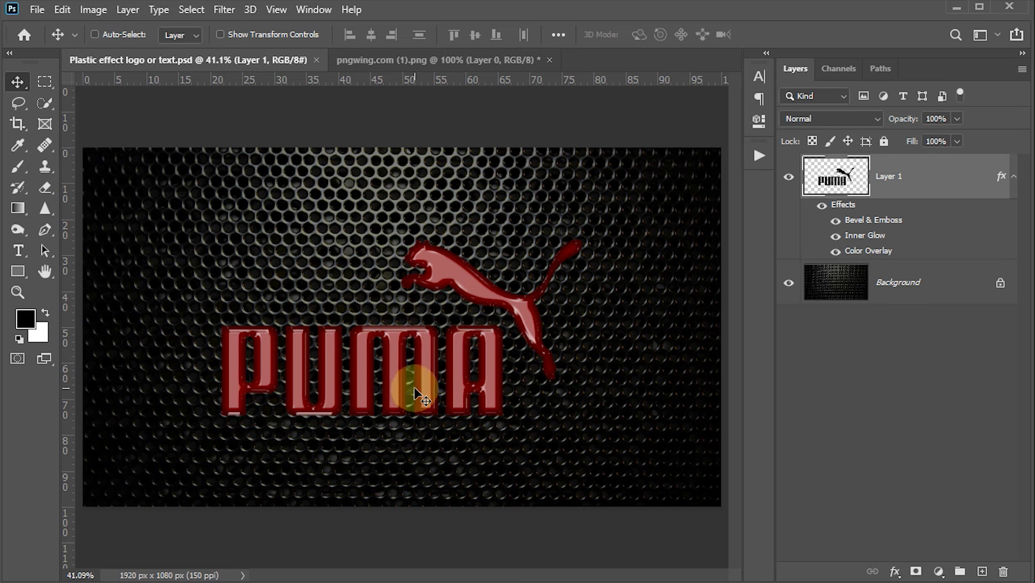
# Duplicate Layer 1 with its effects as 'Layer 1 copy' using Ctrl+J.
pyautogui.press('ctrl')
pyautogui.hotkey('ctrl', 'j')
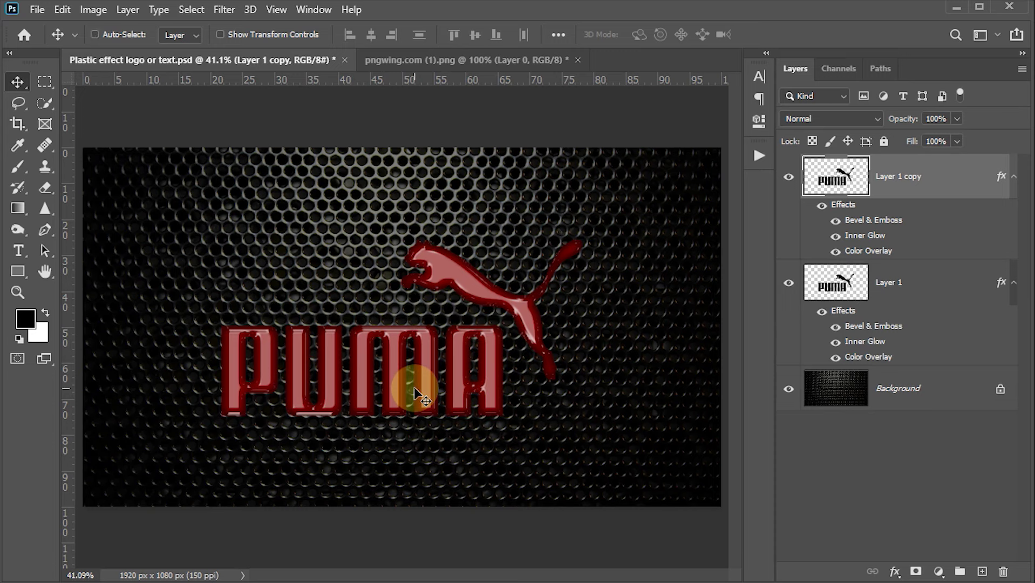
# Set Layer 1 copy's bevel altitude to 45° and confirm the layer style.
pyautogui.doubleClick(876, 221)
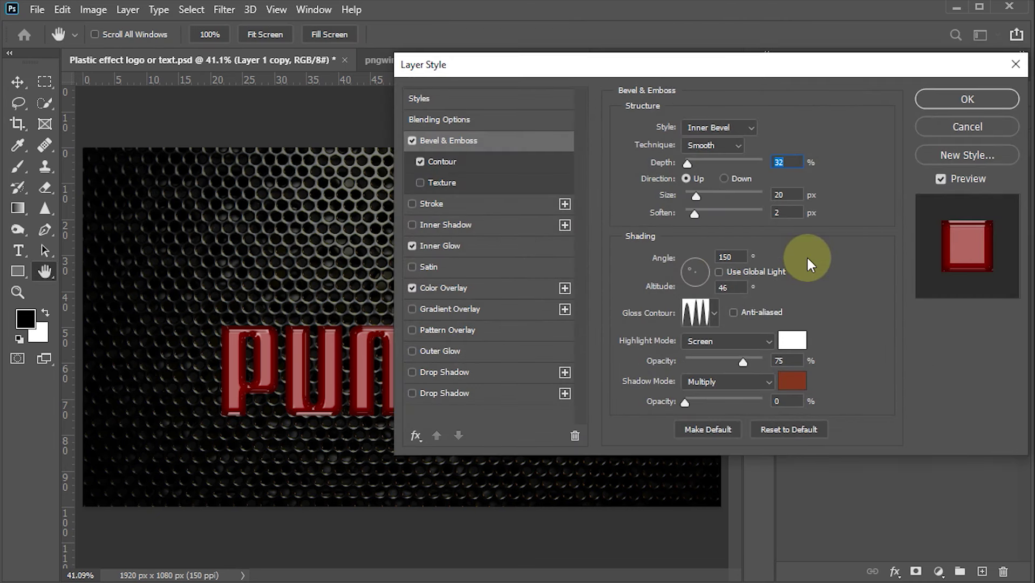
pyautogui.click(732, 287)
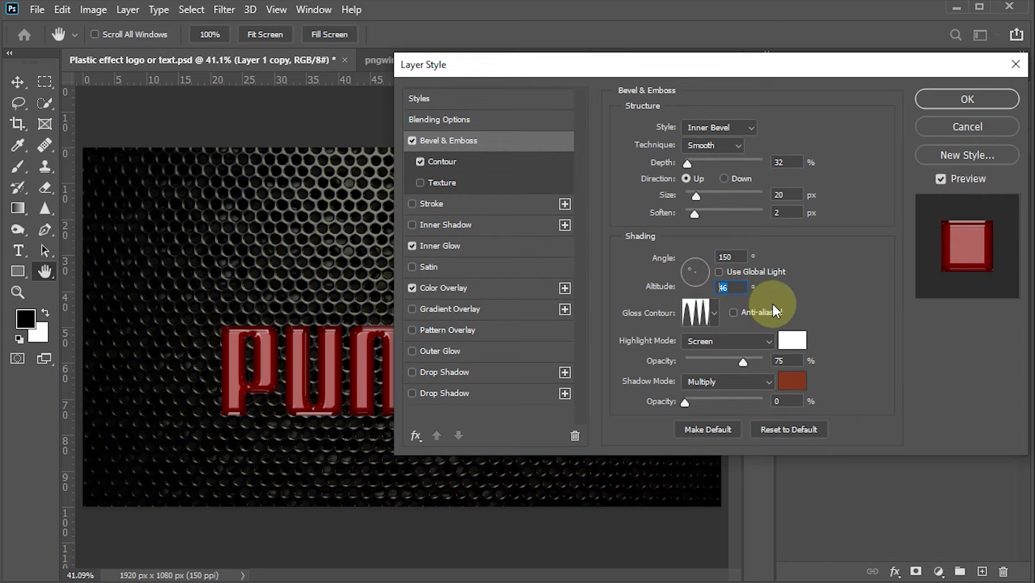
pyautogui.write('45')
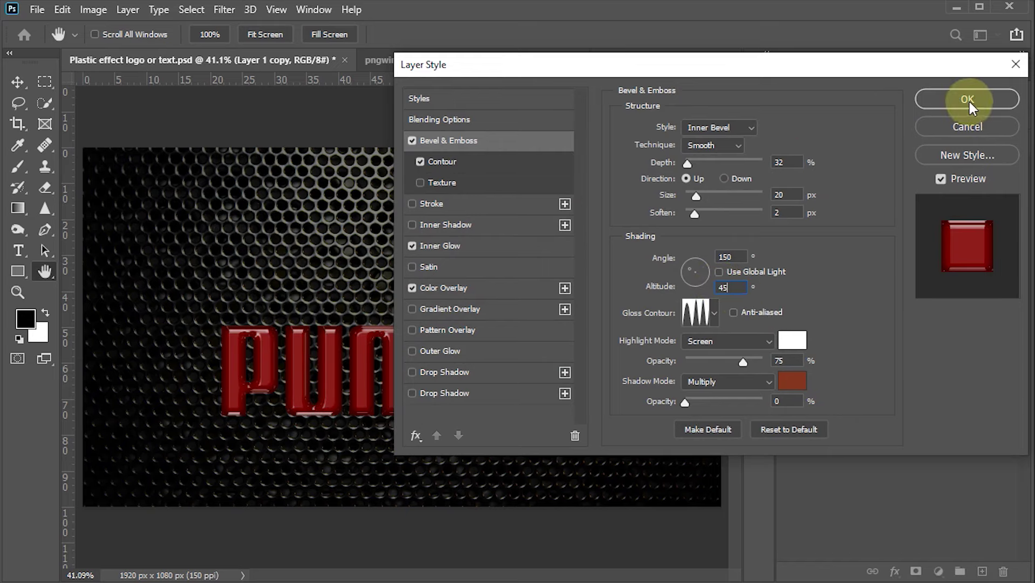
pyautogui.click(969, 100)
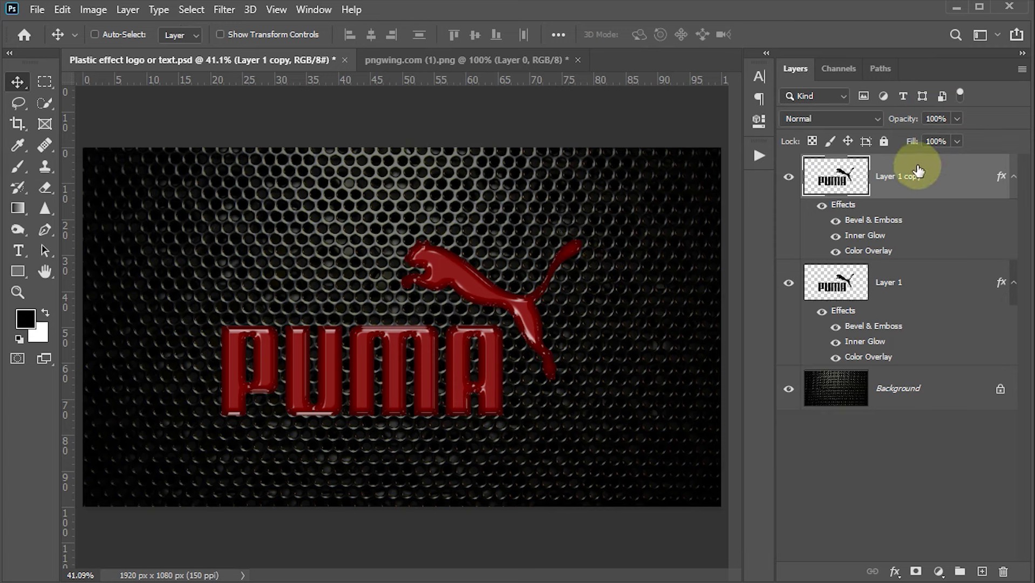
# Set Layer 1 copy to 60% opacity and toggle its visibility to compare.
pyautogui.click(936, 118)
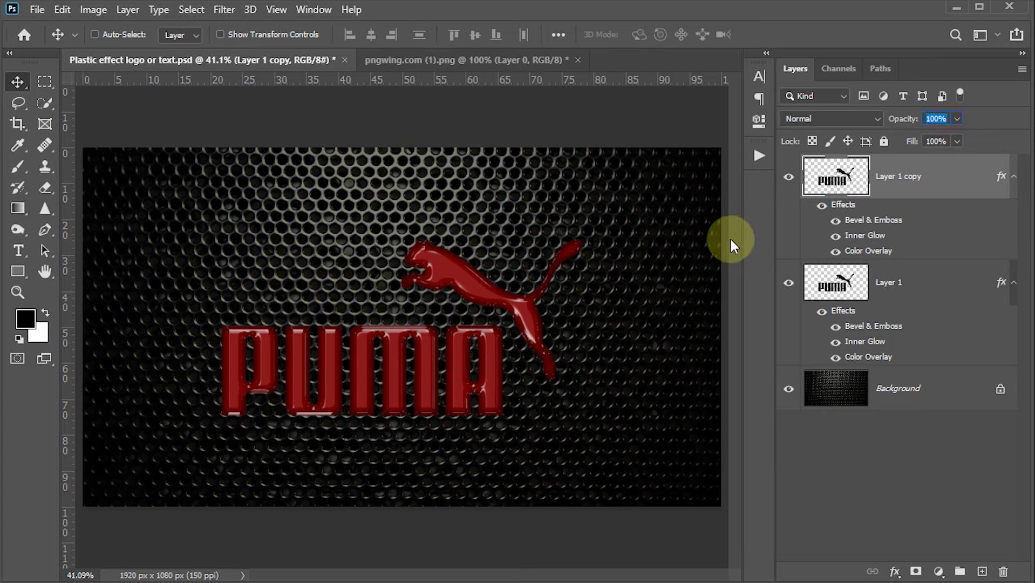
pyautogui.write('60')
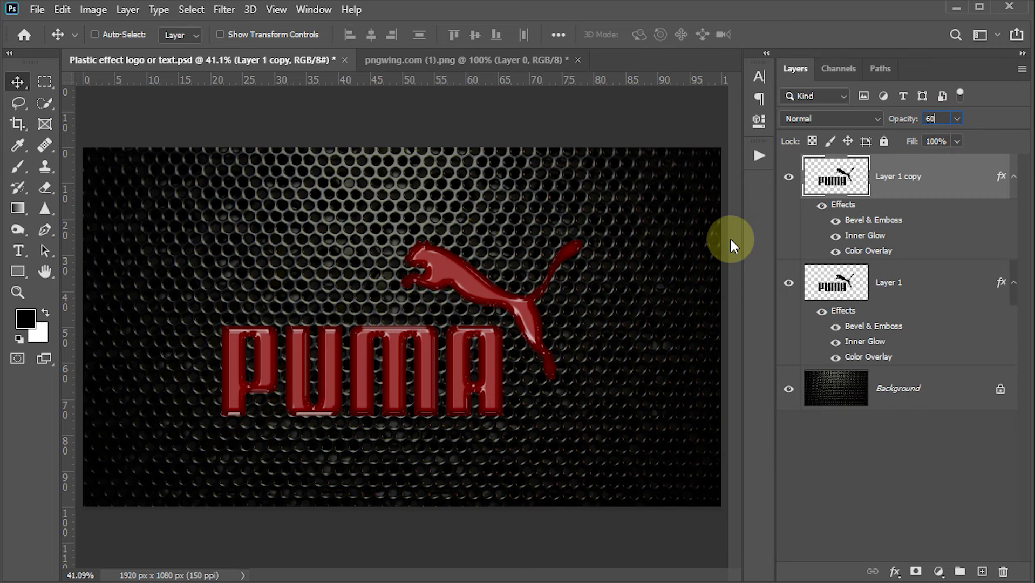
pyautogui.click(789, 177)
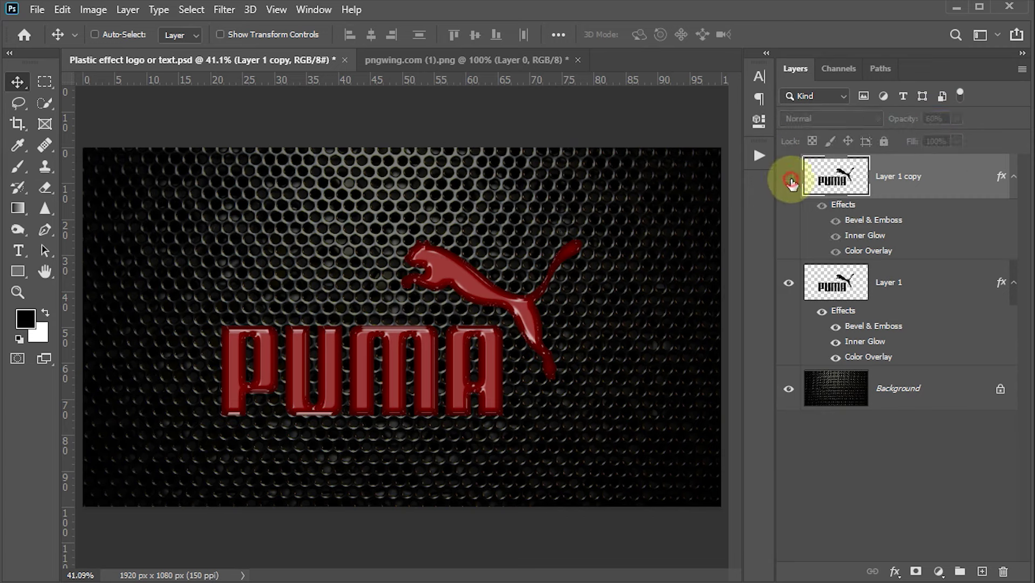
pyautogui.click(790, 181)
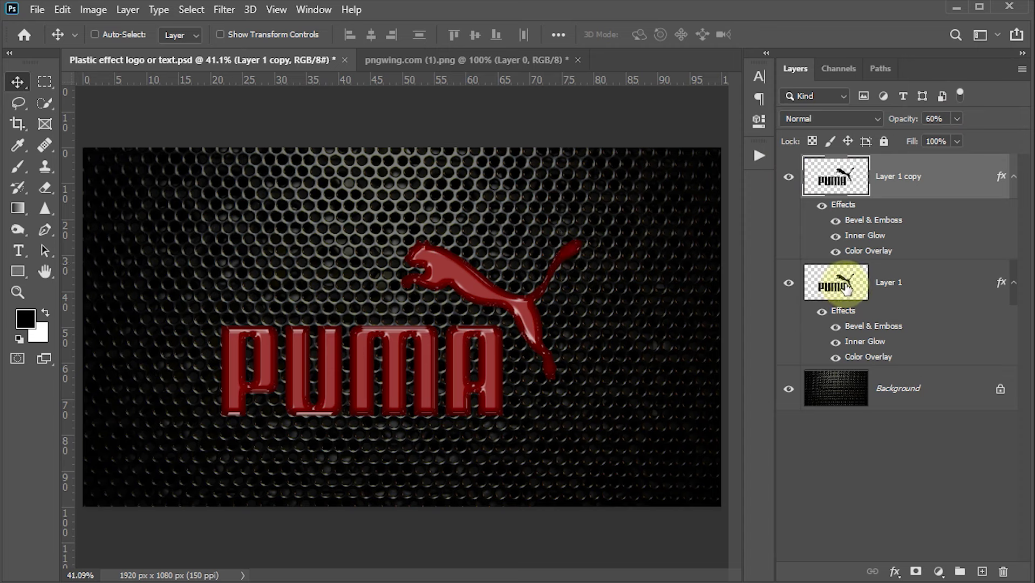
# Convert both logo layers into one smart object and save the file.
pyautogui.keyDown('shift'); pyautogui.click(848, 290); pyautogui.keyUp('shift')
pyautogui.rightClick(937, 176)
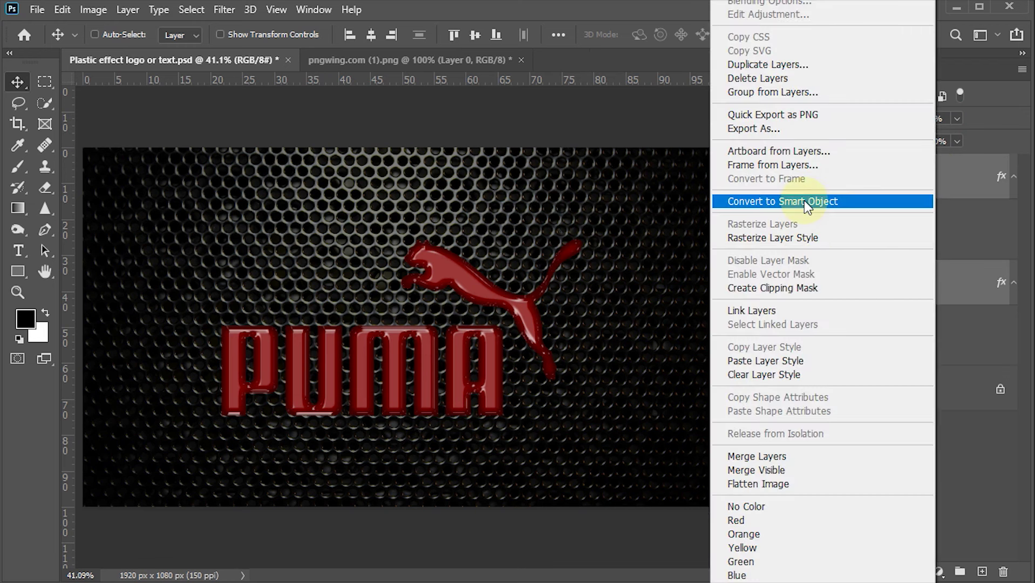
pyautogui.click(804, 202)
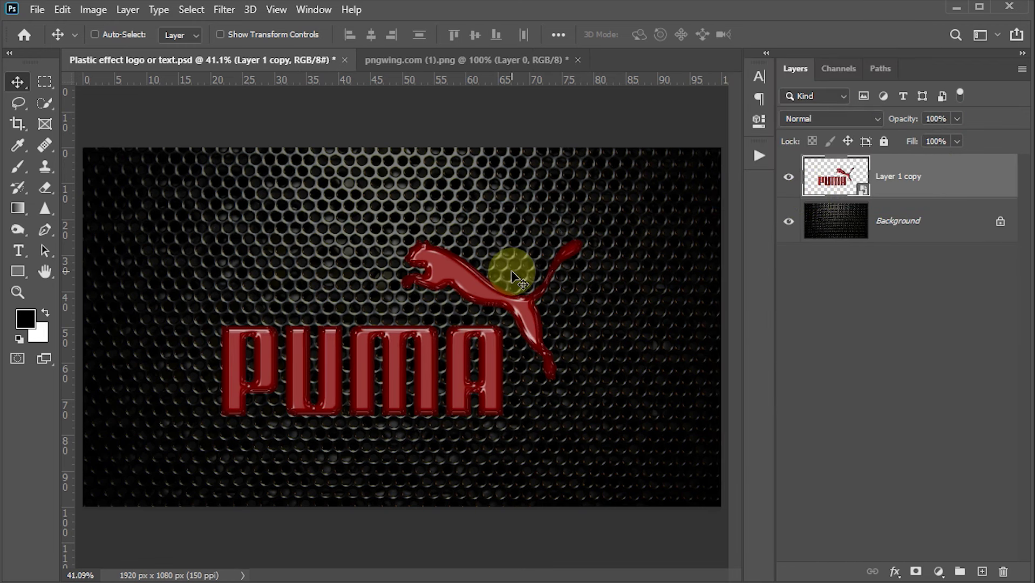
pyautogui.hotkey('ctrl', 's')
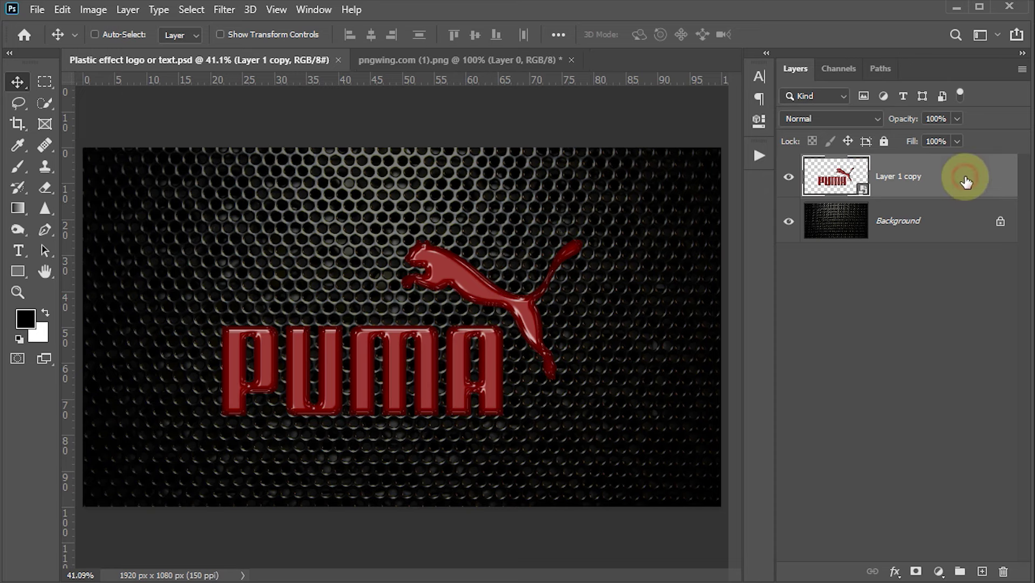
# Add a white Color Dodge inner glow at 25% opacity to the smart object.
pyautogui.doubleClick(965, 182)
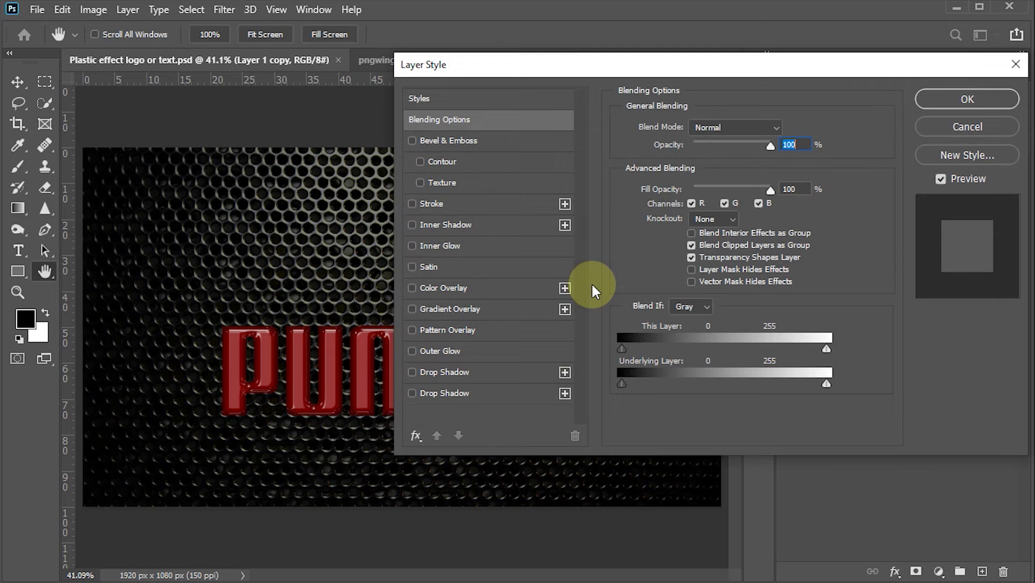
pyautogui.click(430, 248)
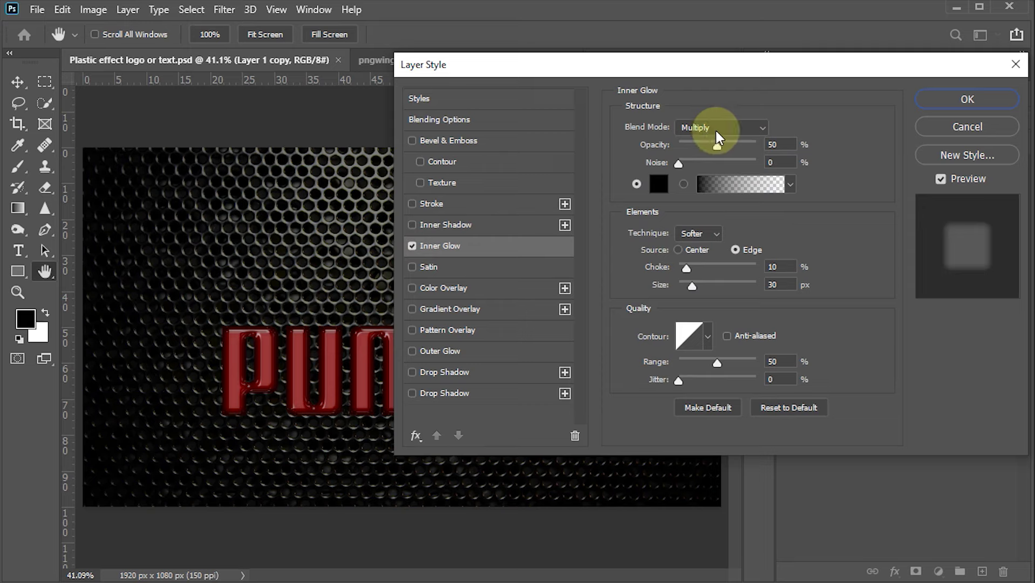
pyautogui.click(760, 127)
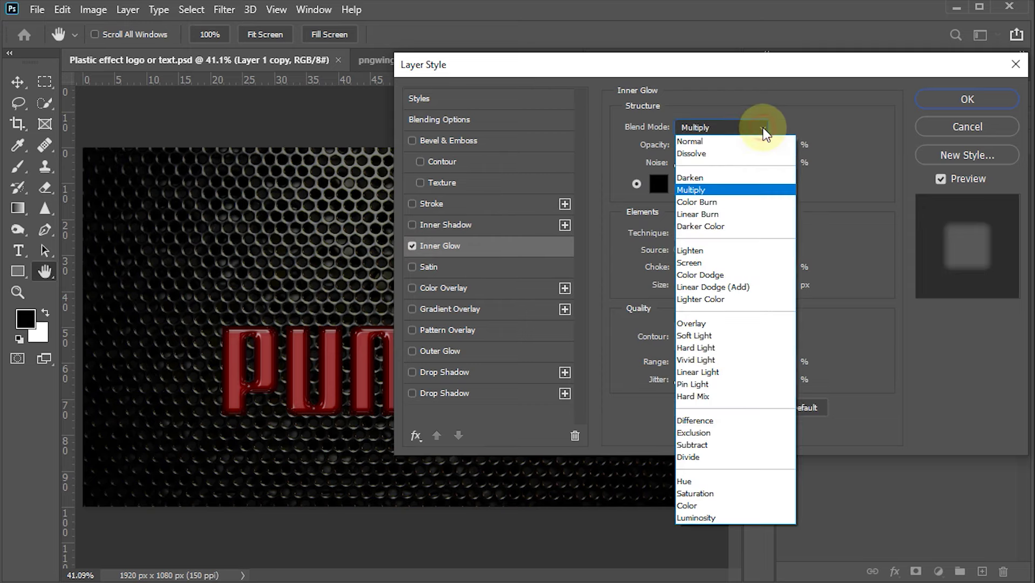
pyautogui.click(710, 274)
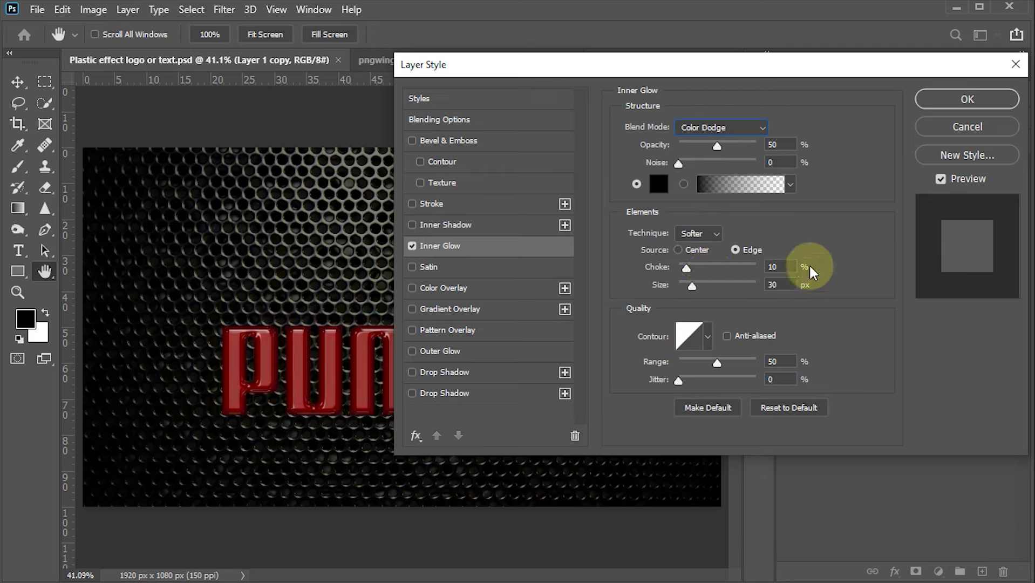
pyautogui.doubleClick(777, 144)
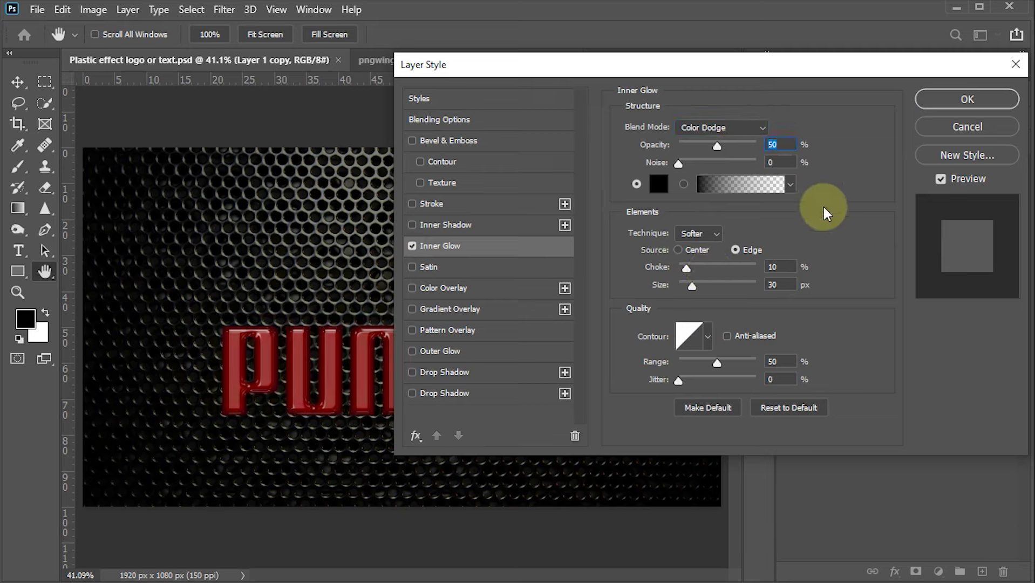
pyautogui.write('25')
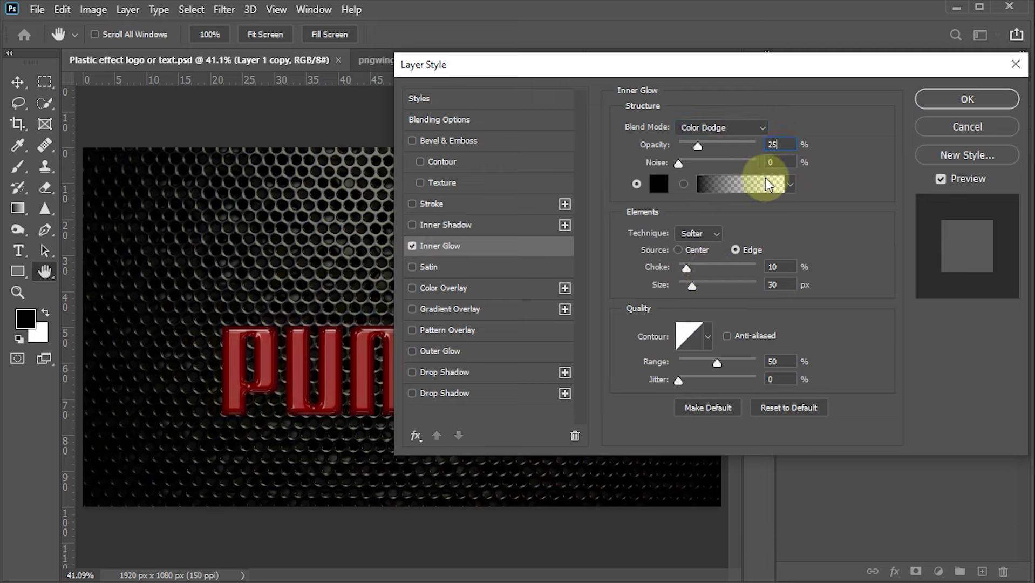
pyautogui.click(660, 190)
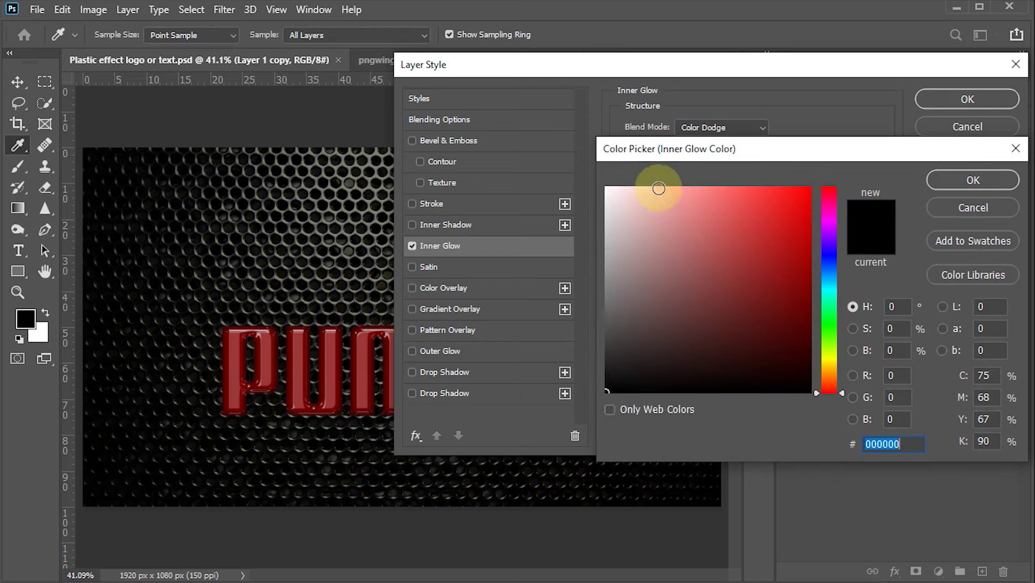
pyautogui.moveTo(659, 186); pyautogui.dragTo(588, 168)
pyautogui.click(976, 177)
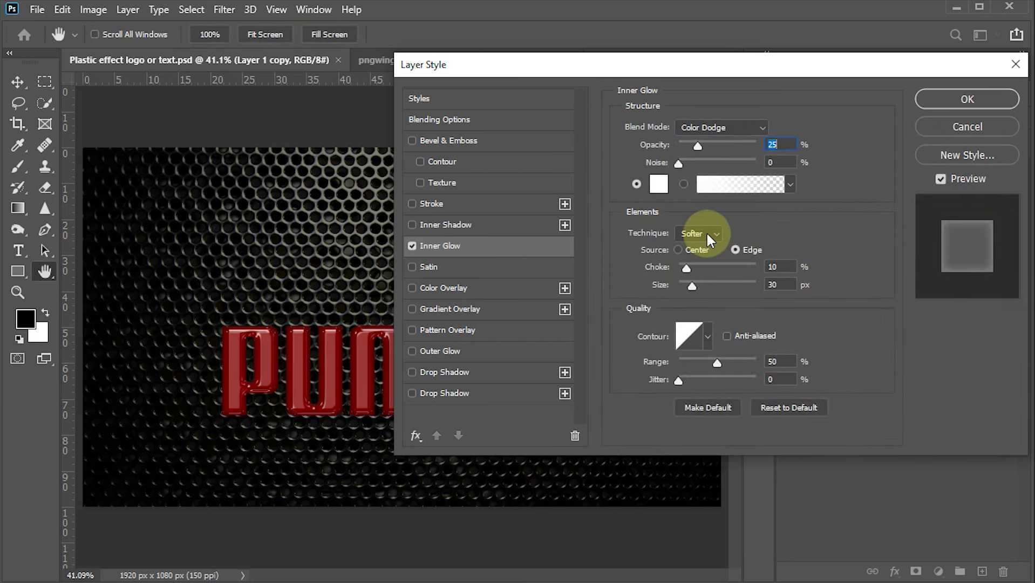
# Set the inner glow source to Center, choke 15% and size 25 px.
pyautogui.click(678, 250)
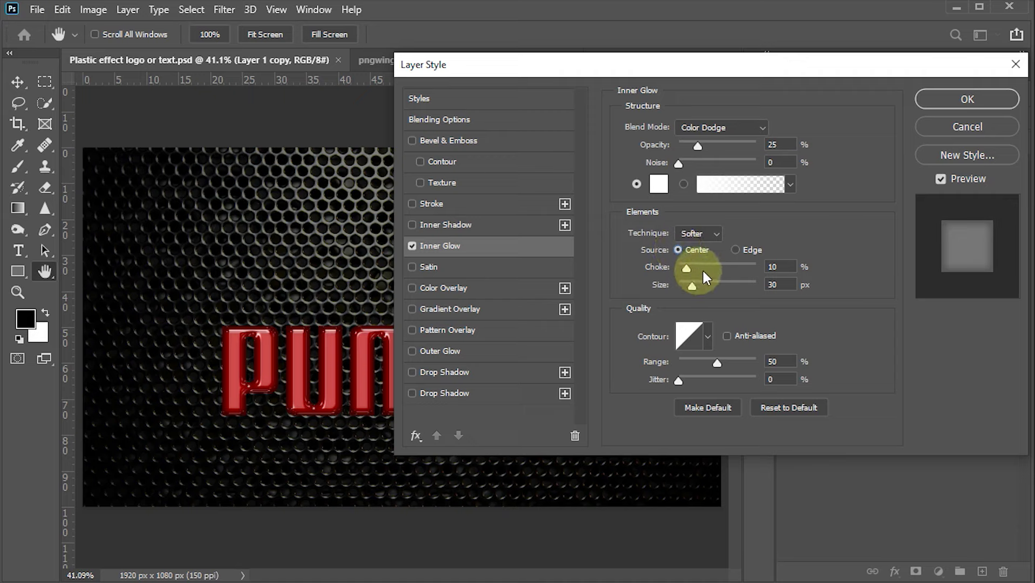
pyautogui.doubleClick(782, 267)
pyautogui.write('15')
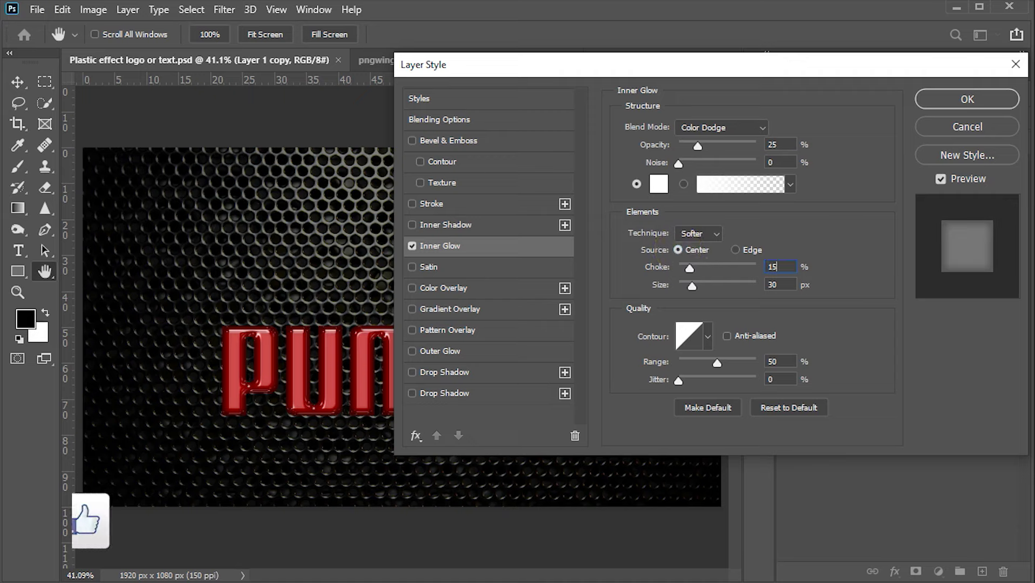
pyautogui.doubleClick(772, 285)
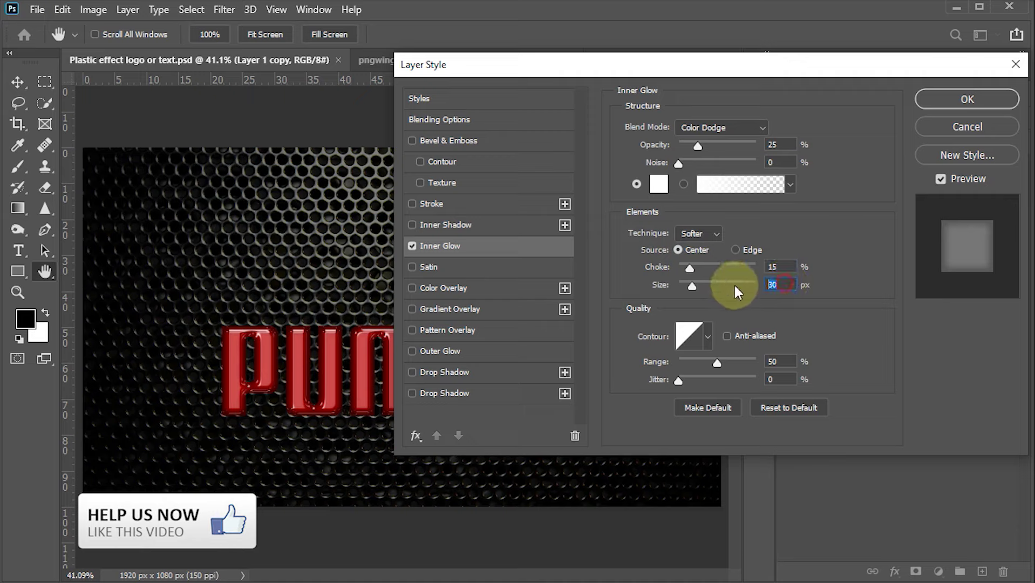
pyautogui.write('25')
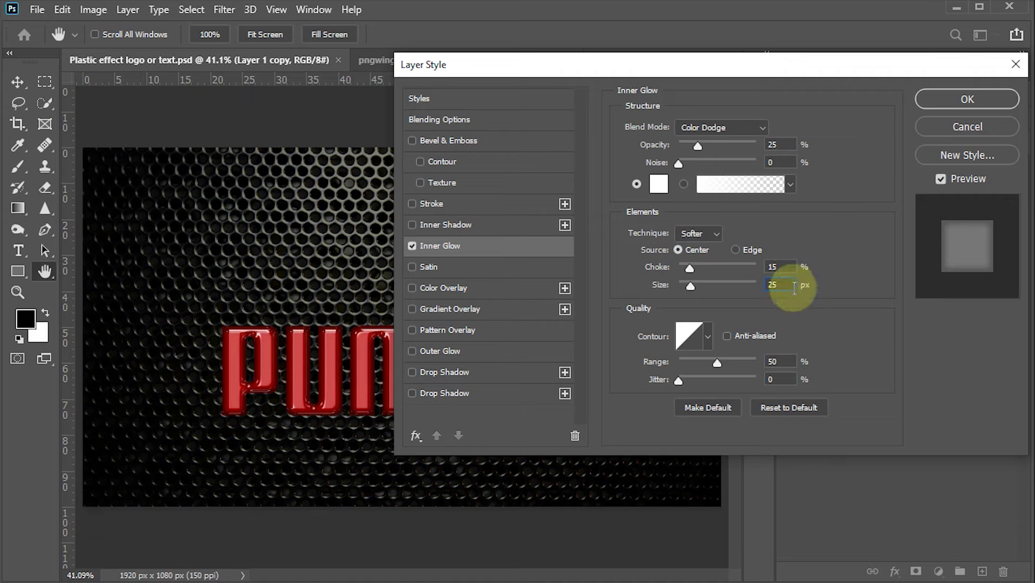
pyautogui.doubleClick(776, 285)
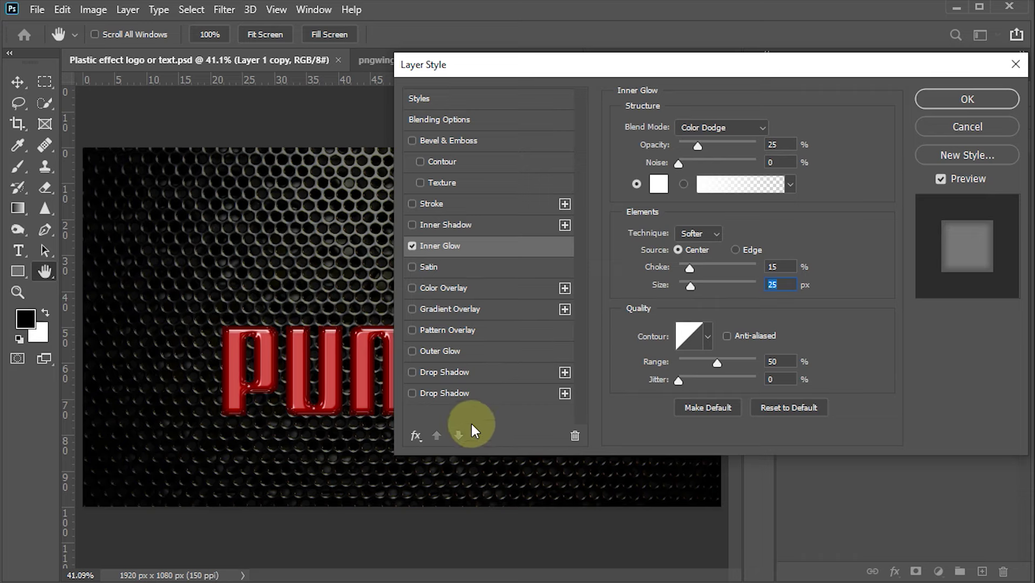
# Enable a black drop shadow at 10% opacity.
pyautogui.click(434, 394)
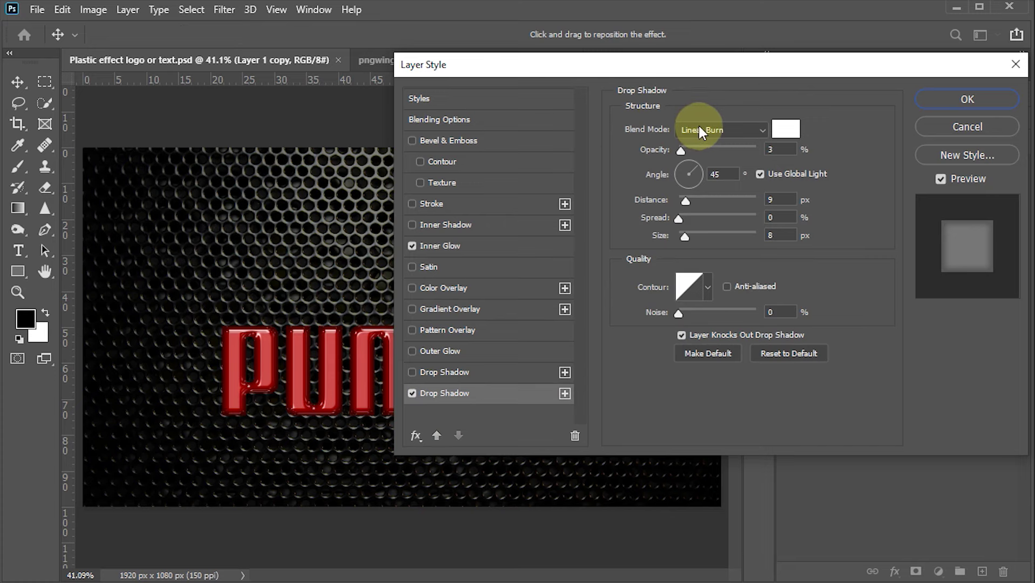
pyautogui.click(786, 129)
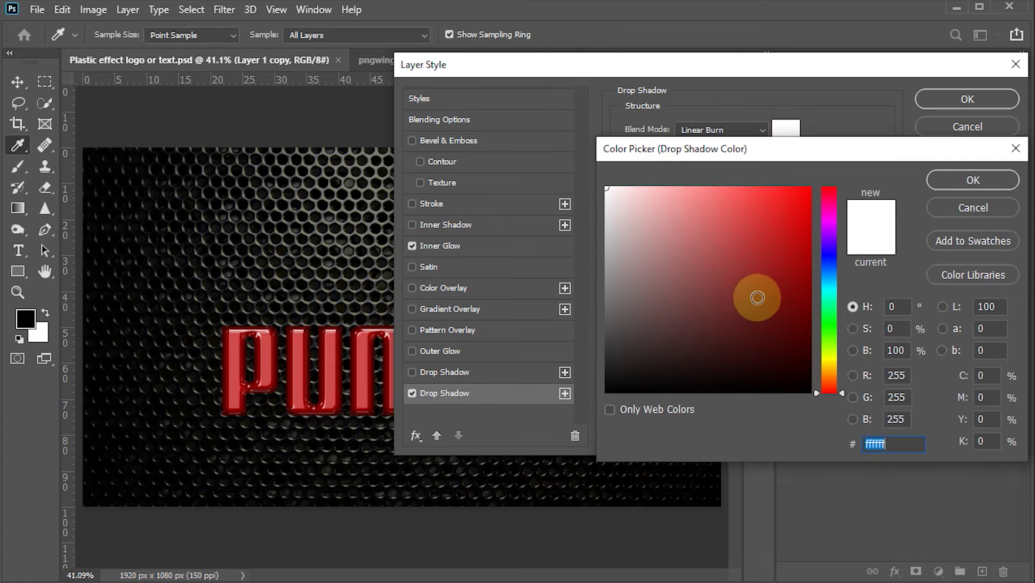
pyautogui.moveTo(756, 294); pyautogui.dragTo(838, 401)
pyautogui.click(972, 181)
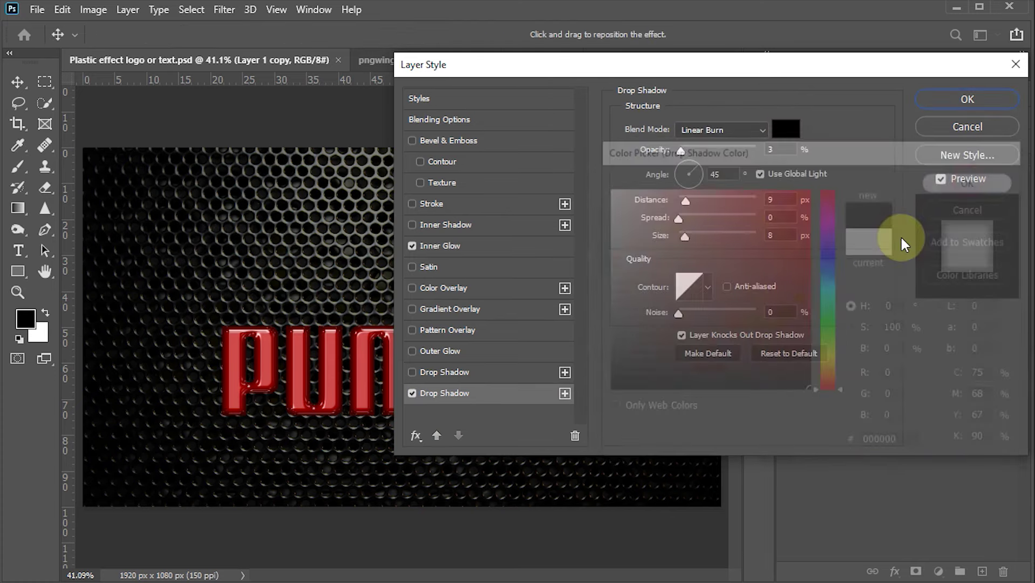
pyautogui.click(787, 152)
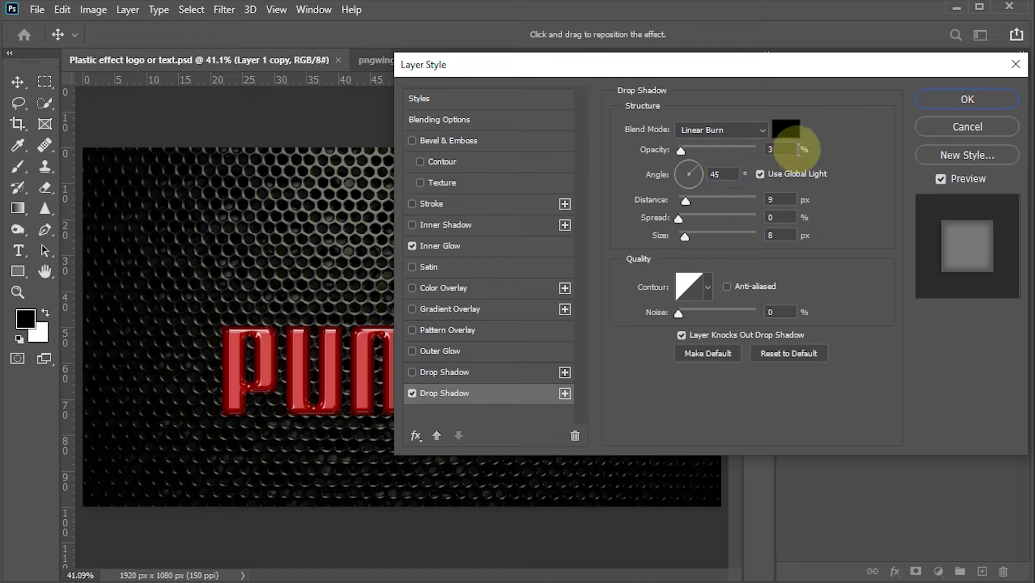
pyautogui.write('10')
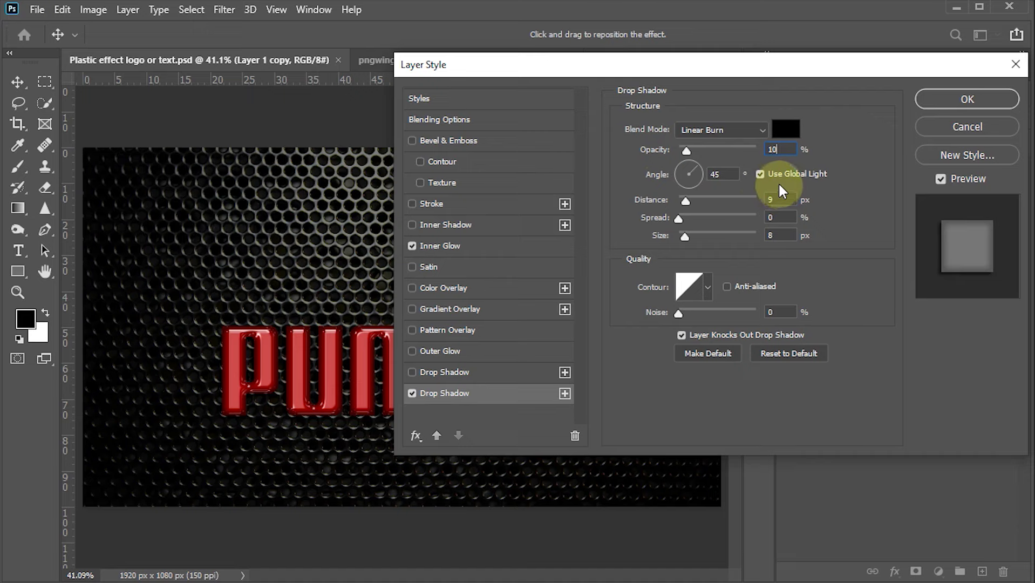
# Set the shadow angle to 90°, distance 20 px, size 21 px, and apply the style.
pyautogui.doubleClick(724, 174)
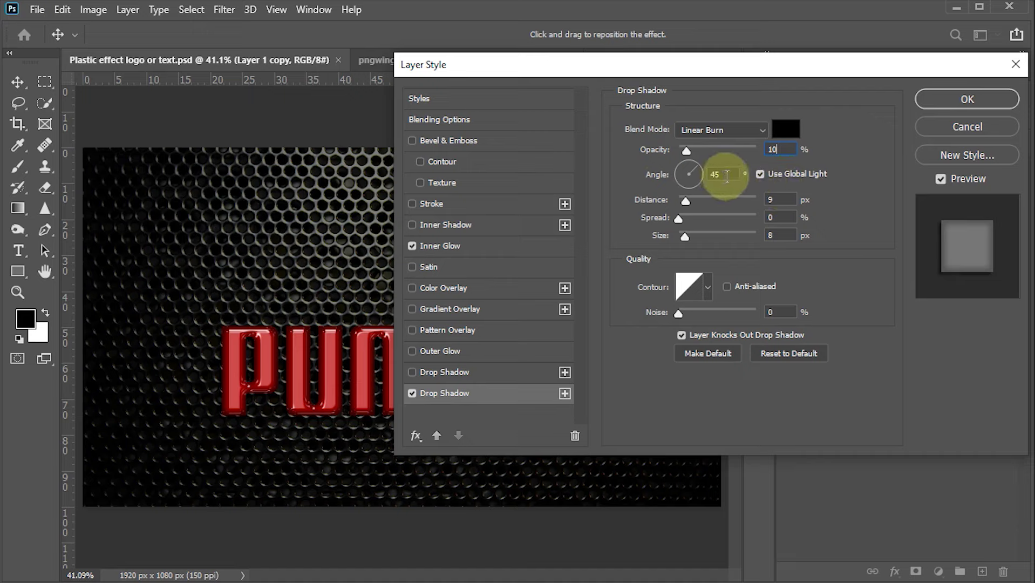
pyautogui.write('90')
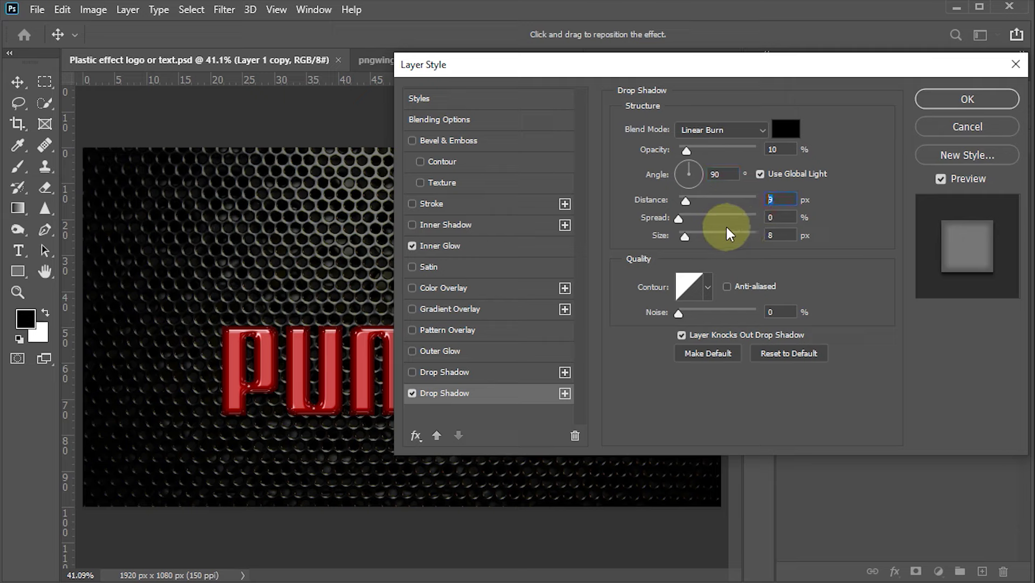
pyautogui.moveTo(686, 201); pyautogui.dragTo(694, 201)
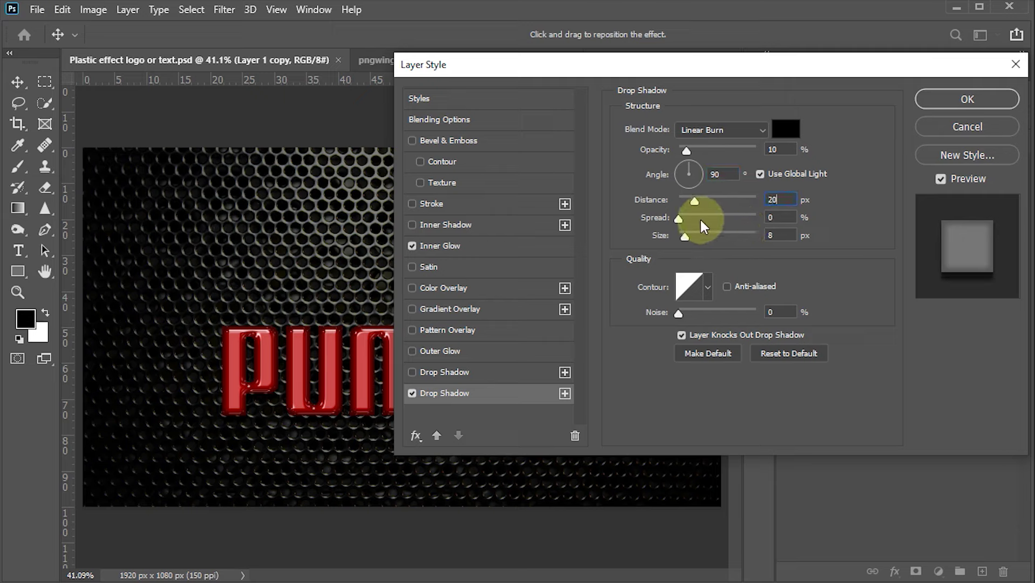
pyautogui.click(778, 234)
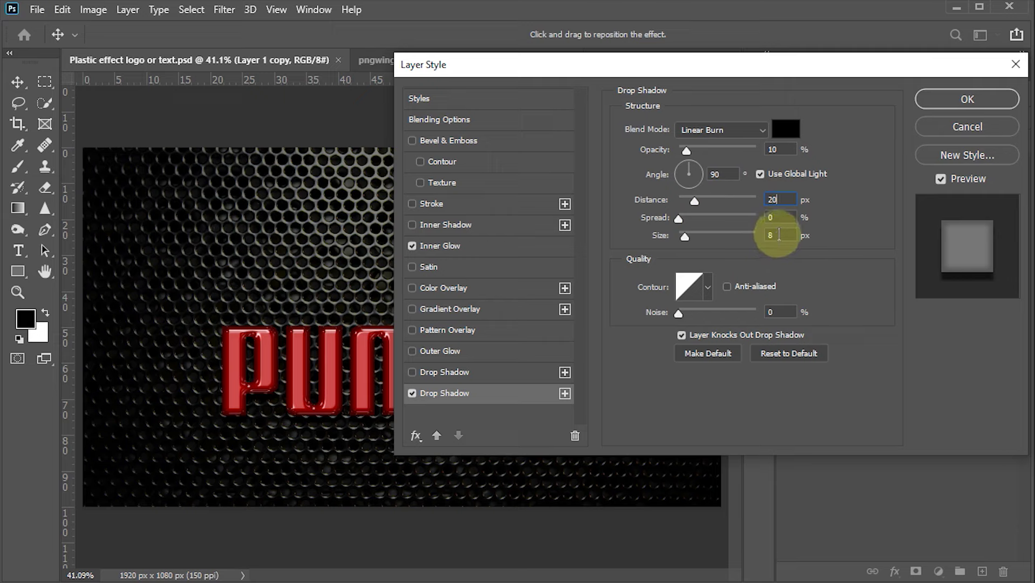
pyautogui.write('2')
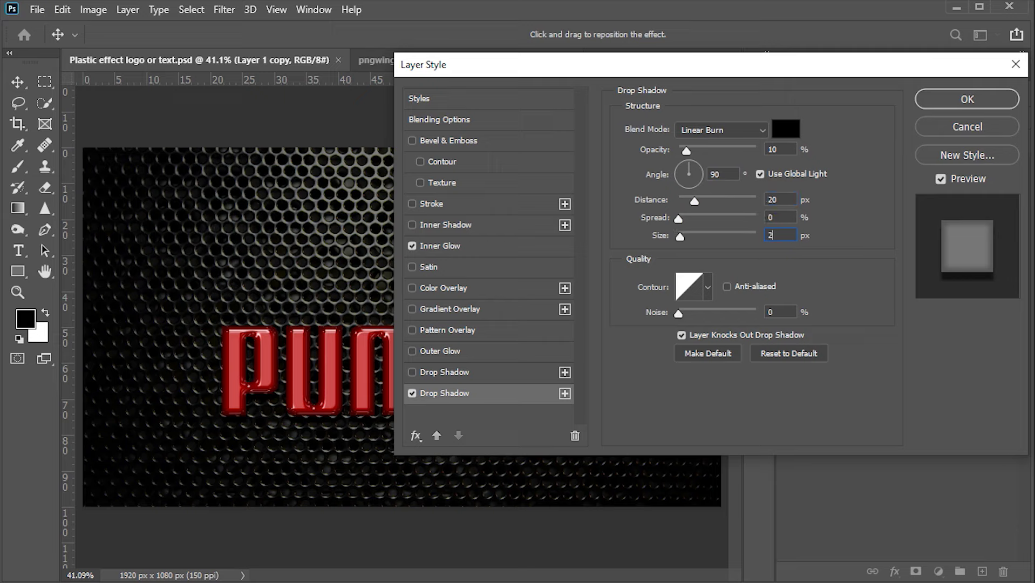
pyautogui.write('1')
pyautogui.click(938, 101)
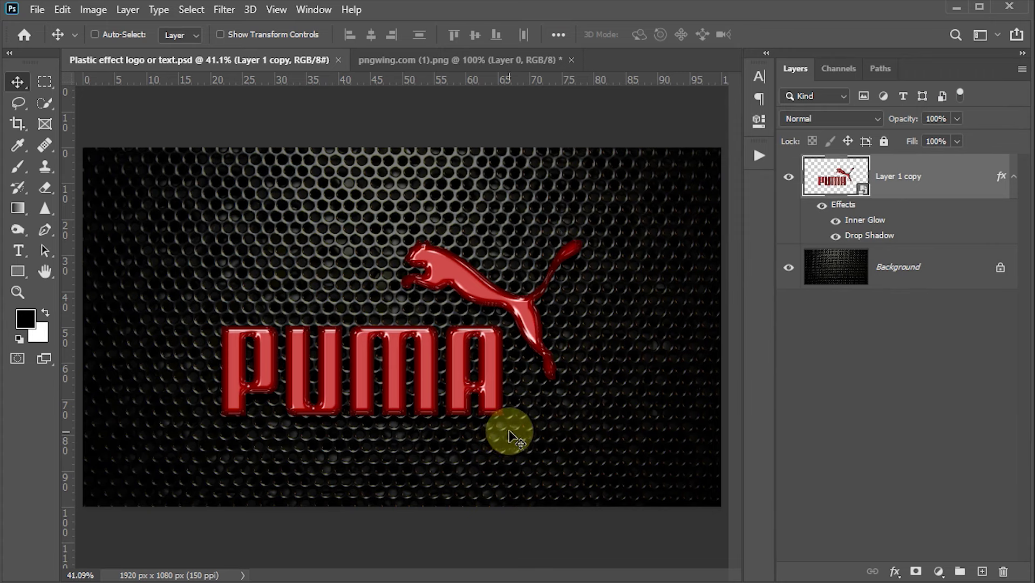
# Zoom into the PUMA letters and pan, then return to the Move tool.
pyautogui.press('z')
pyautogui.moveTo(462, 343)
pyautogui.mouseDown()
pyautogui.moveTo(497, 395)
pyautogui.moveTo(487, 405)
pyautogui.mouseUp()
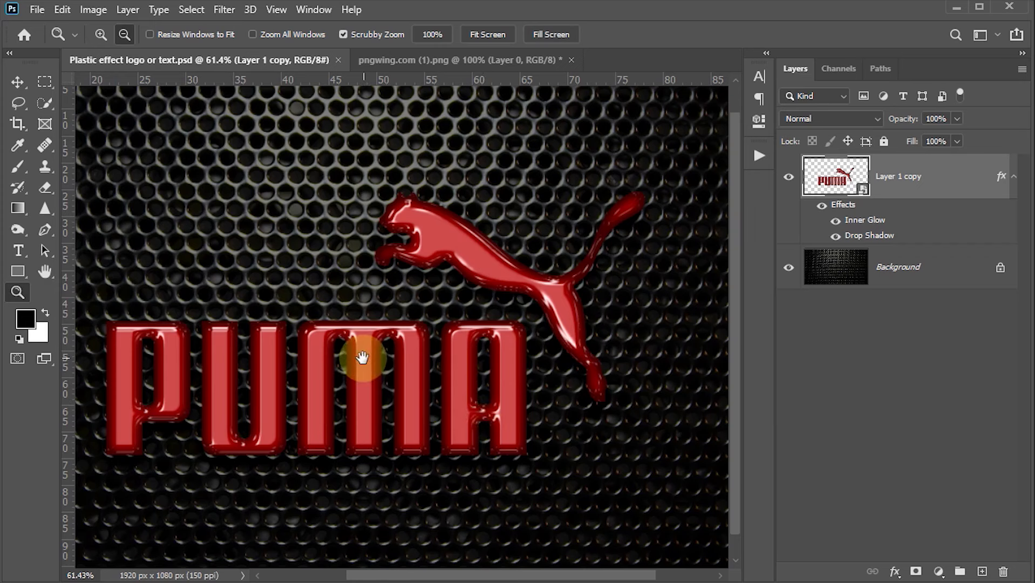
pyautogui.moveTo(358, 358); pyautogui.dragTo(389, 358)
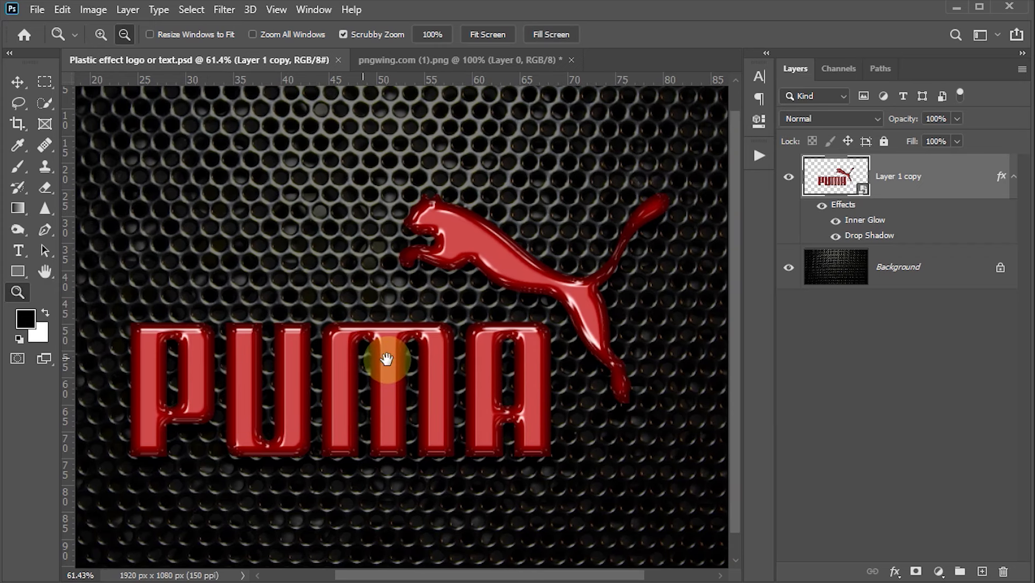
pyautogui.click(17, 82)
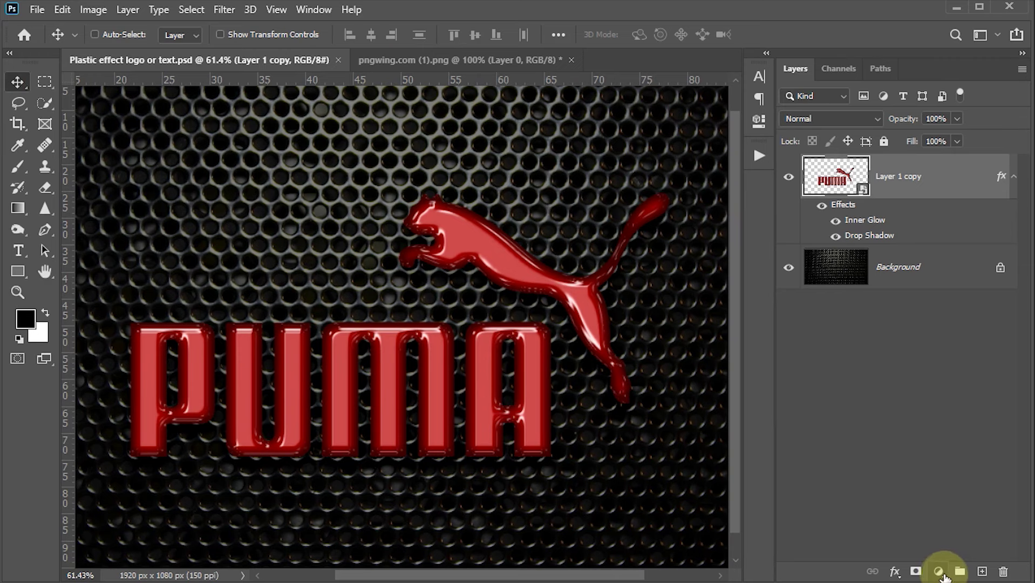
# Add a Hue/Saturation layer clipped to the logo with hue shifted to -36.
pyautogui.click(940, 571)
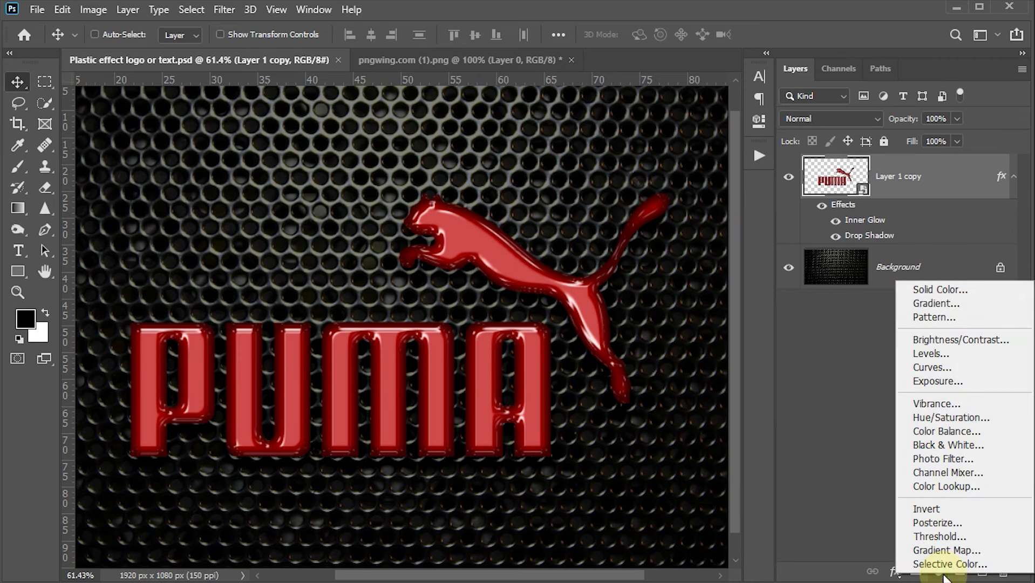
pyautogui.click(942, 417)
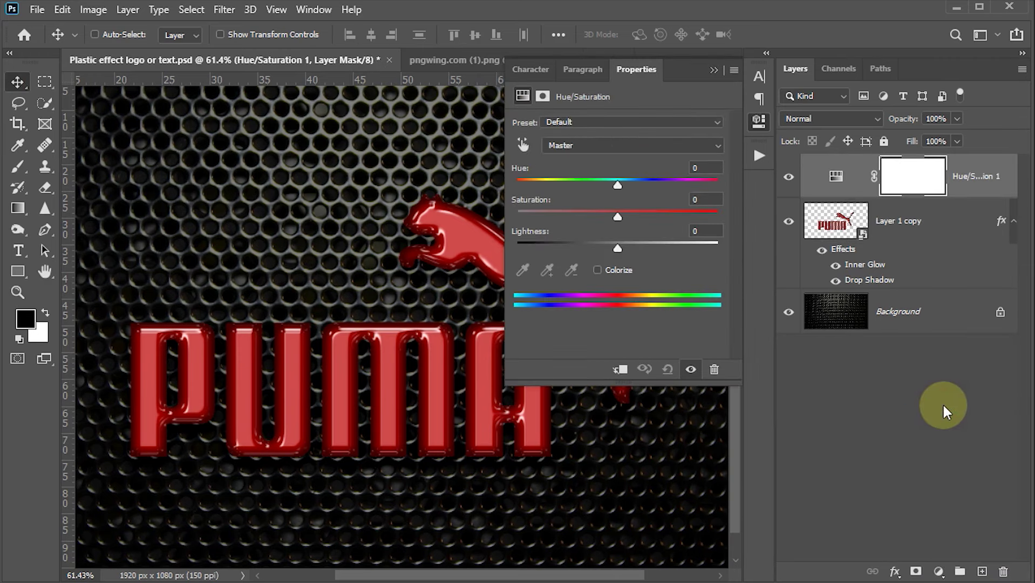
pyautogui.click(617, 370)
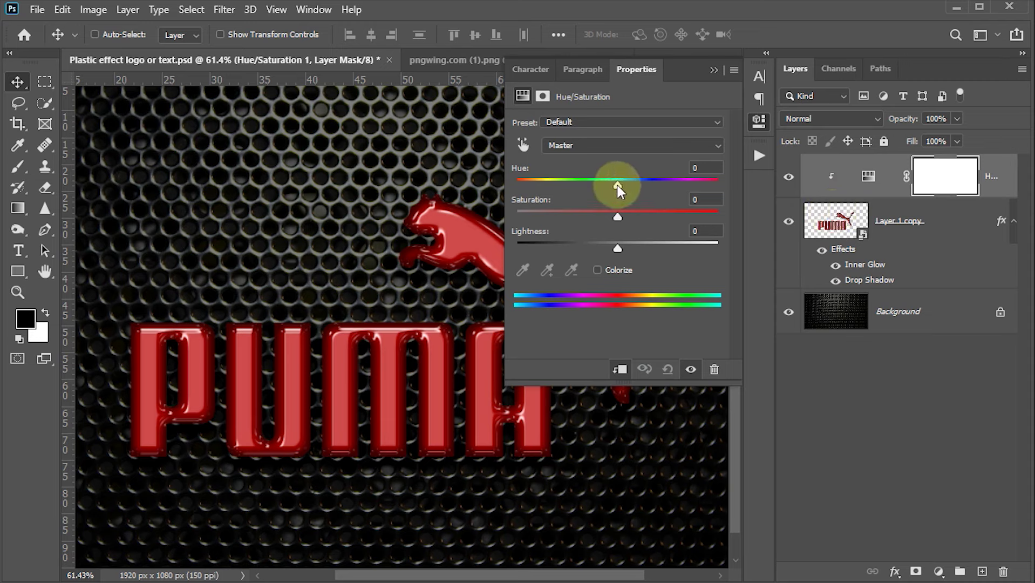
pyautogui.moveTo(617, 185); pyautogui.dragTo(574, 186)
pyautogui.moveTo(564, 186)
pyautogui.mouseDown()
pyautogui.moveTo(675, 187)
pyautogui.moveTo(566, 190)
pyautogui.moveTo(581, 189)
pyautogui.mouseUp()
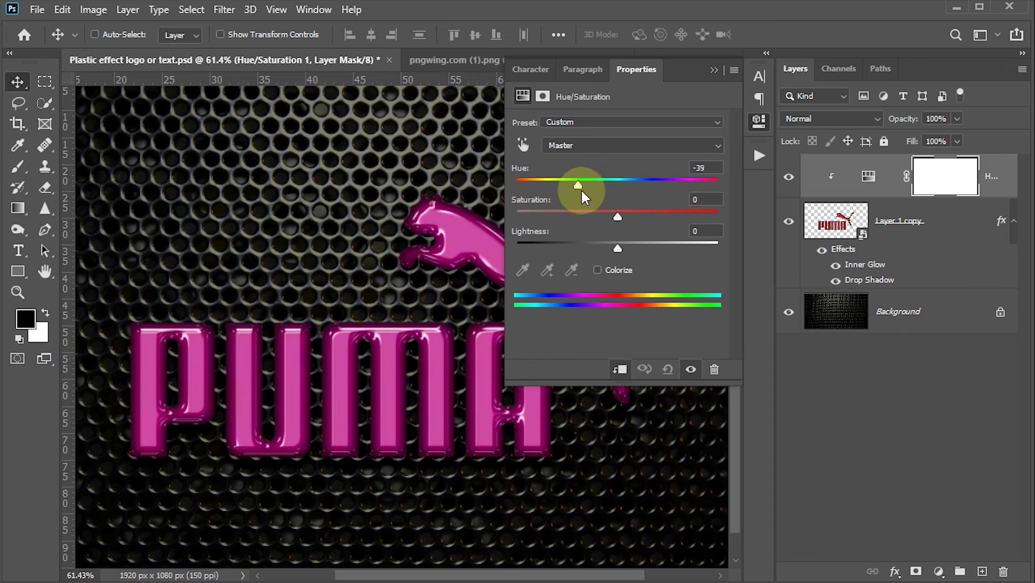
pyautogui.click(758, 121)
# Save the document, then zoom in on the pink logo with panels hidden.
pyautogui.press('ctrl')
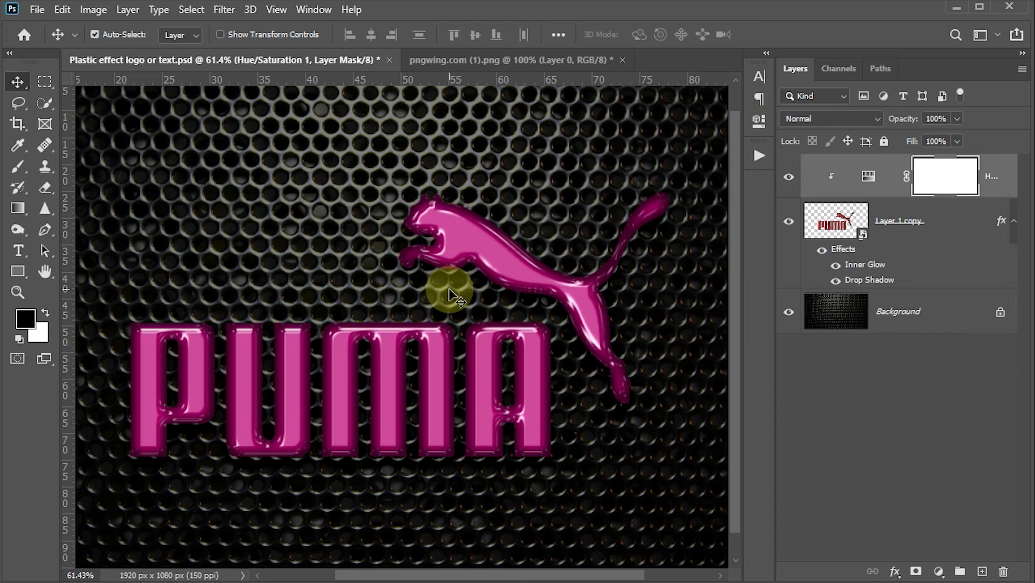
pyautogui.hotkey('ctrl', 's')
pyautogui.hotkey('ctrl', '0')
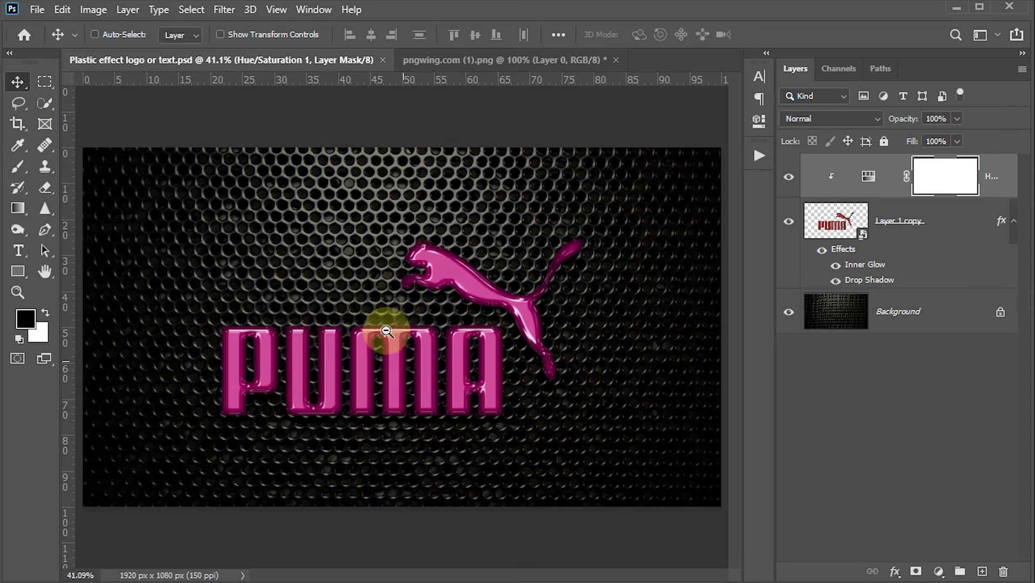
pyautogui.press('z')
pyautogui.moveTo(358, 295); pyautogui.dragTo(393, 361)
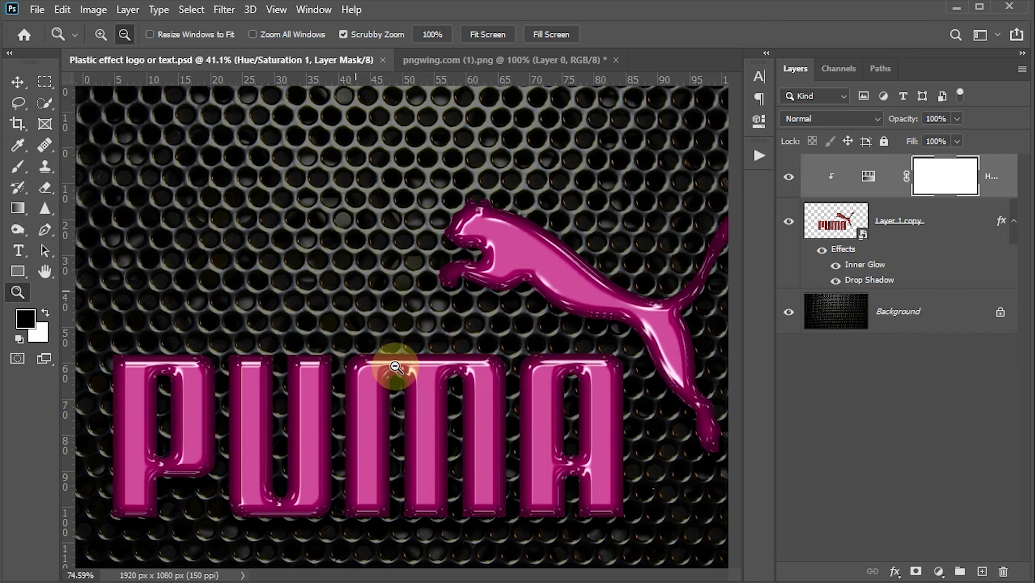
pyautogui.press('Tab')
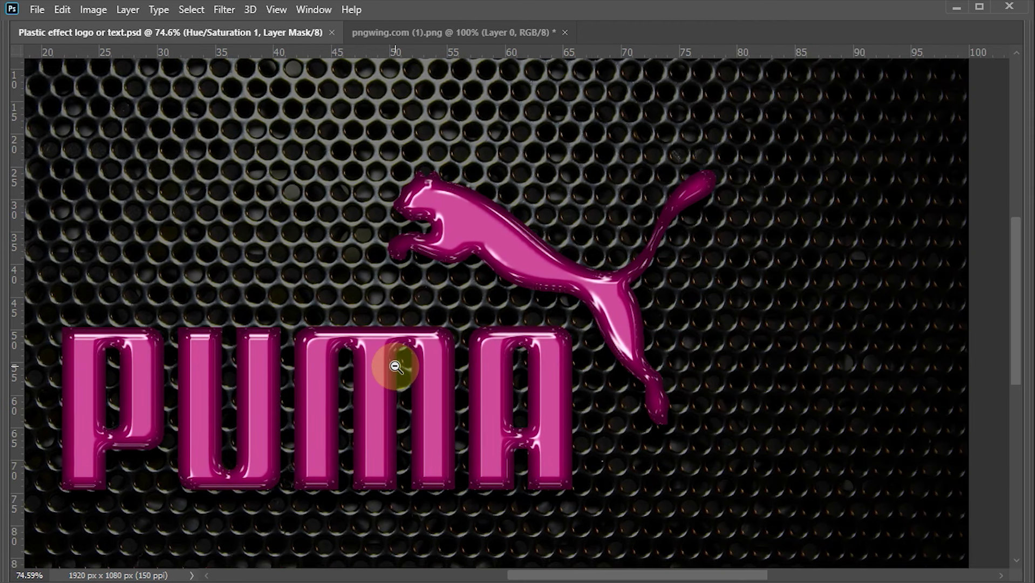